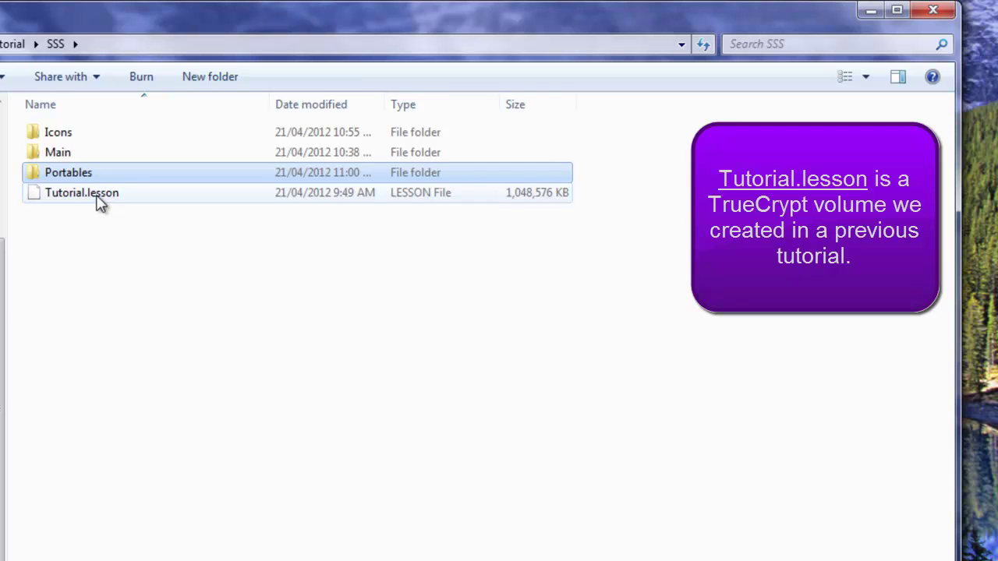
- Mount Tutorial.lesson in TrueCrypt as drive G: with its password and open G: in Explorer
drag(99, 197, 301, 391)
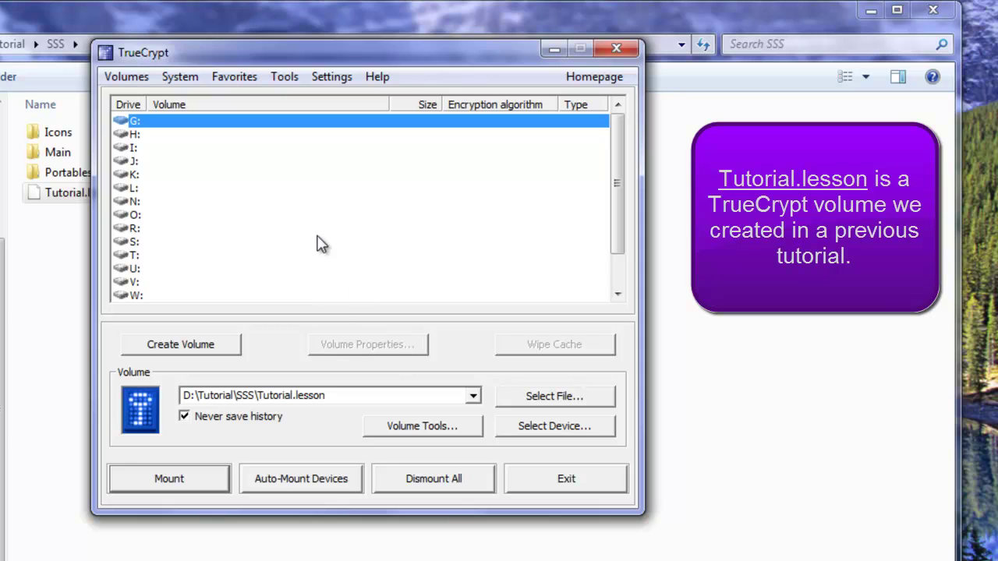
click(195, 482)
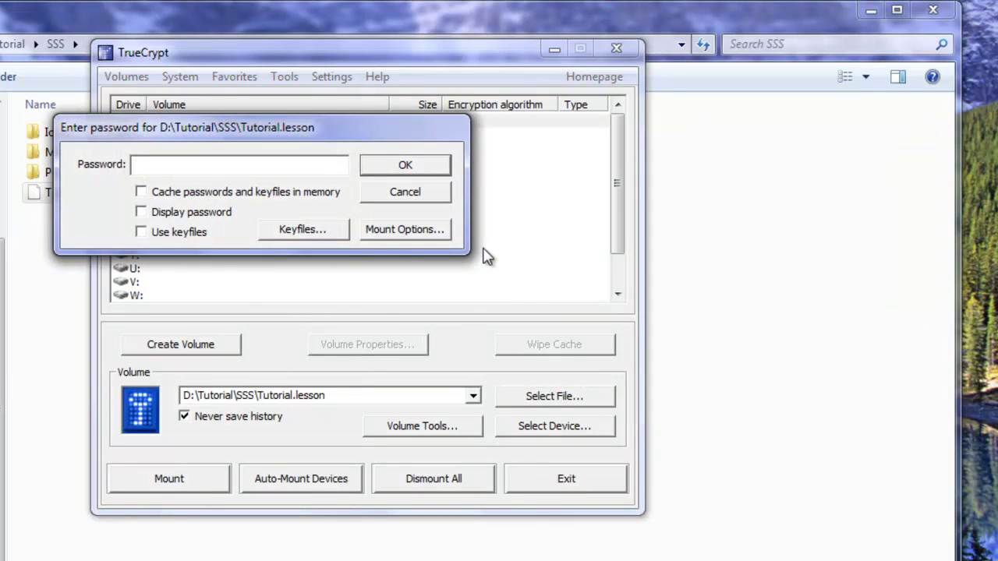
text(*****)
key(Return)
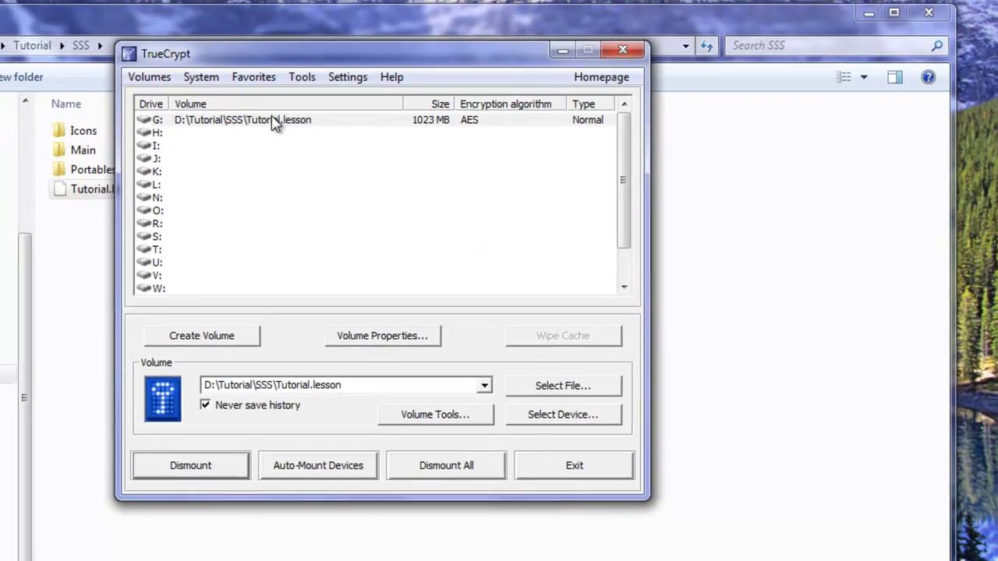
double_click(242, 120)
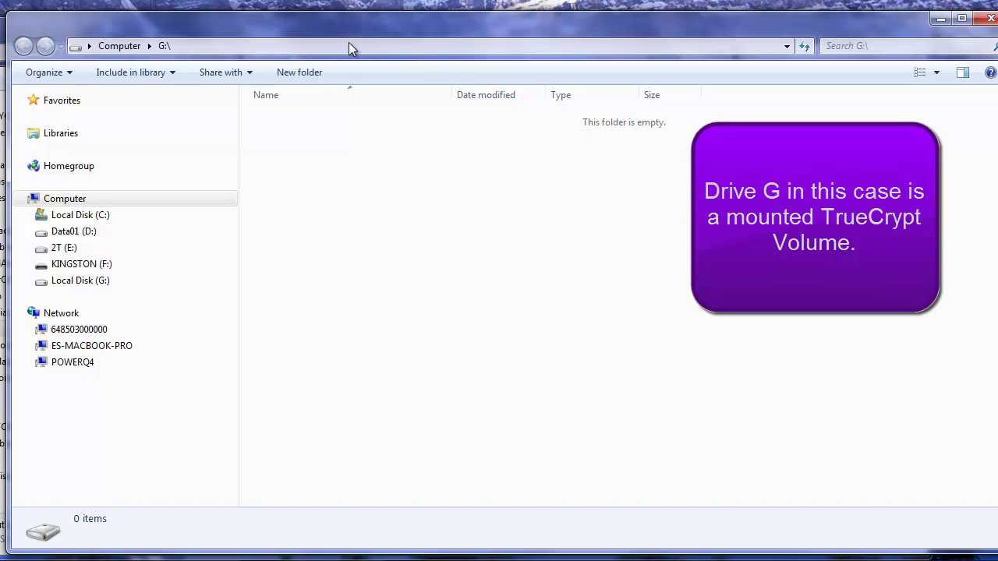
- Create a folder named Portables on drive G: and open it
click(311, 76)
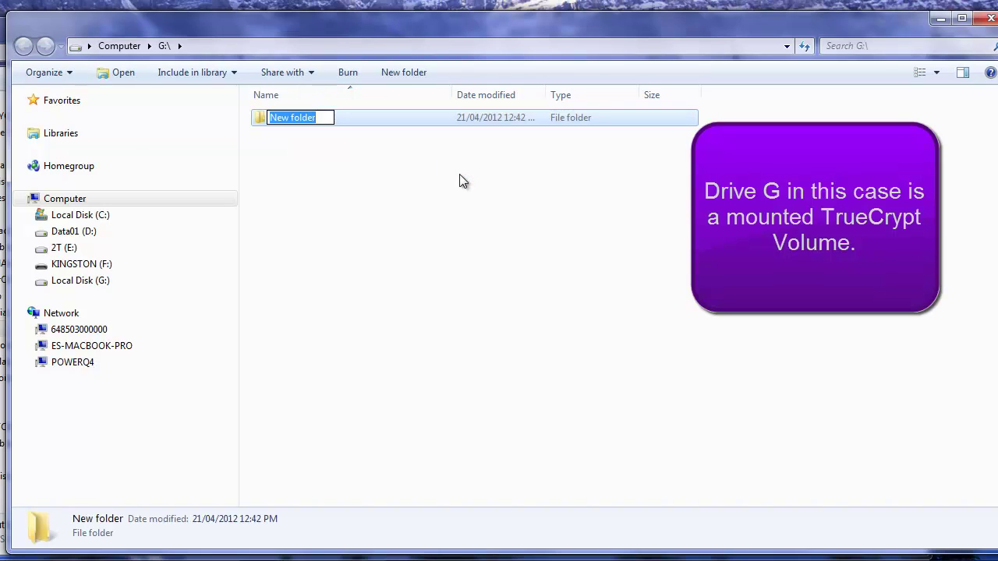
text(Portables)
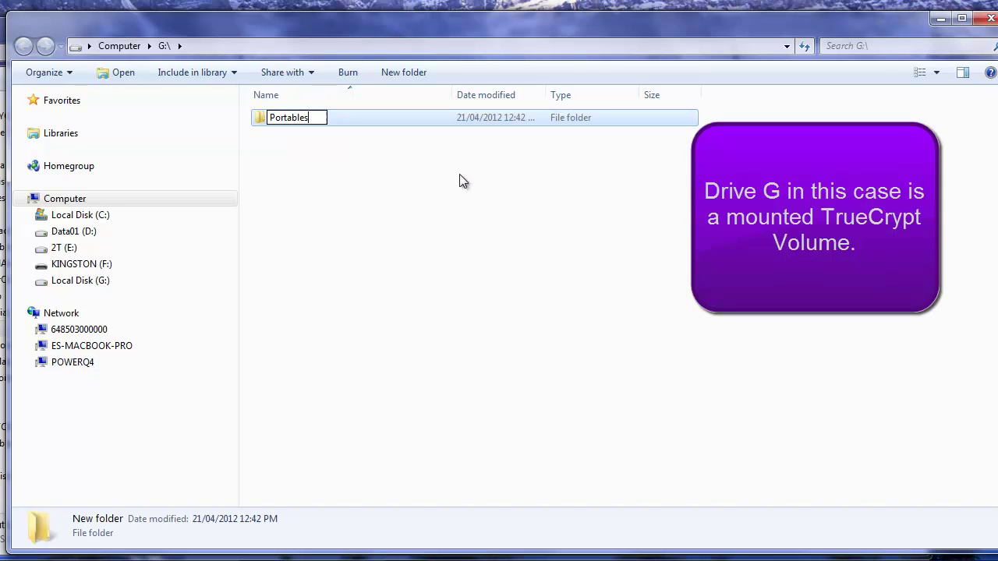
key(Return)
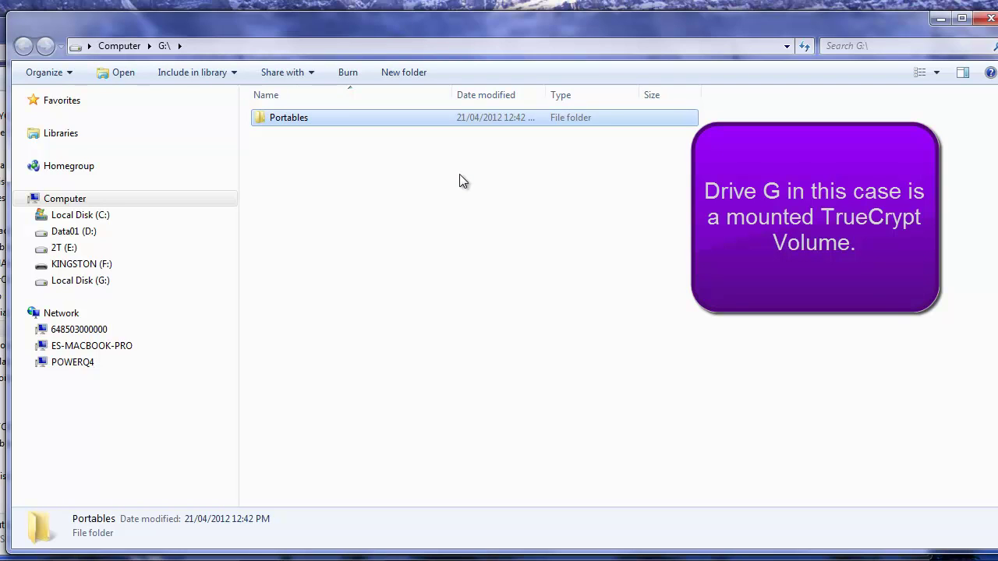
key(Return)
- Copy FirefoxPortable from D:\Tutorial\SSS\Portables into G:\Portables
drag(427, 29, 365, 81)
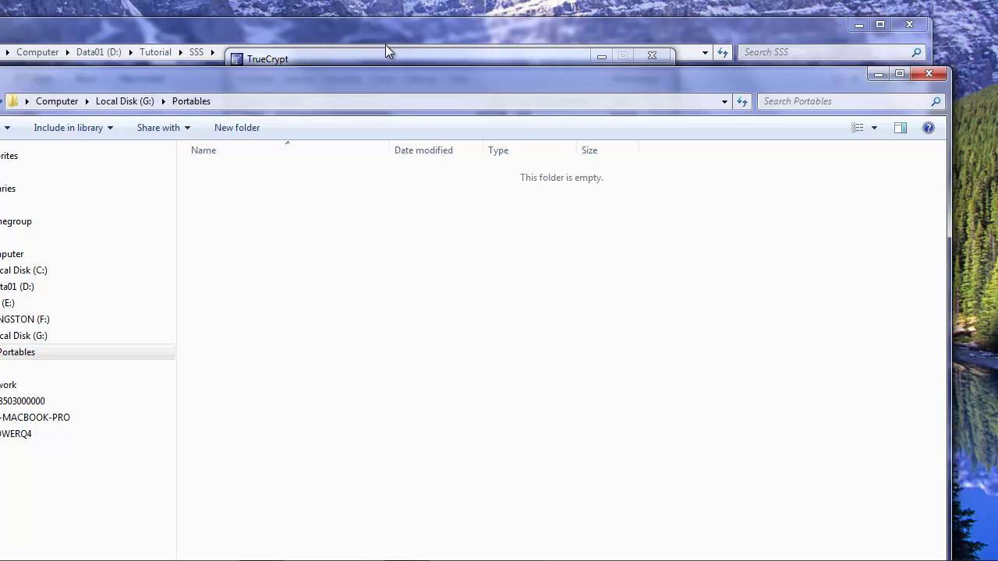
drag(385, 44, 783, 36)
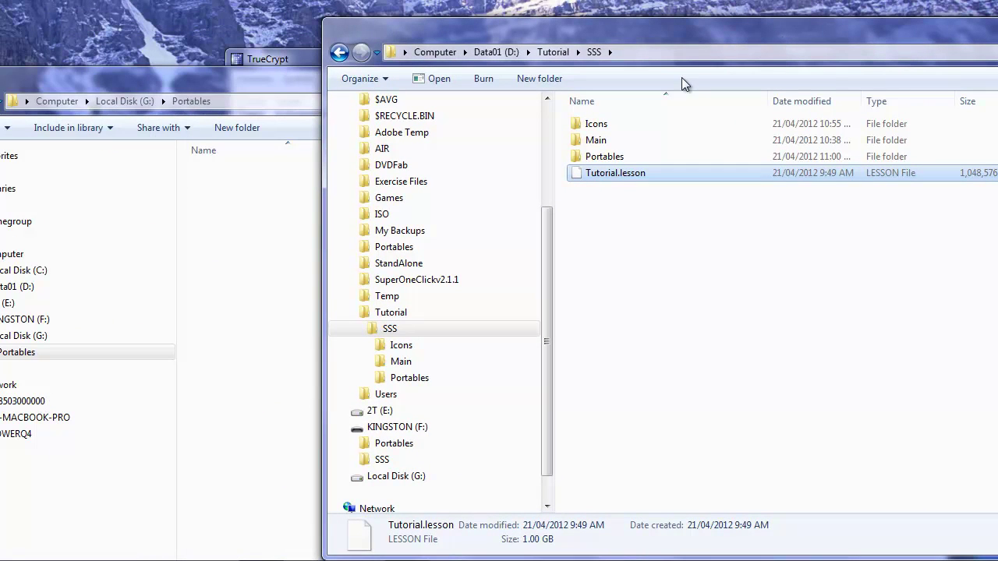
double_click(624, 158)
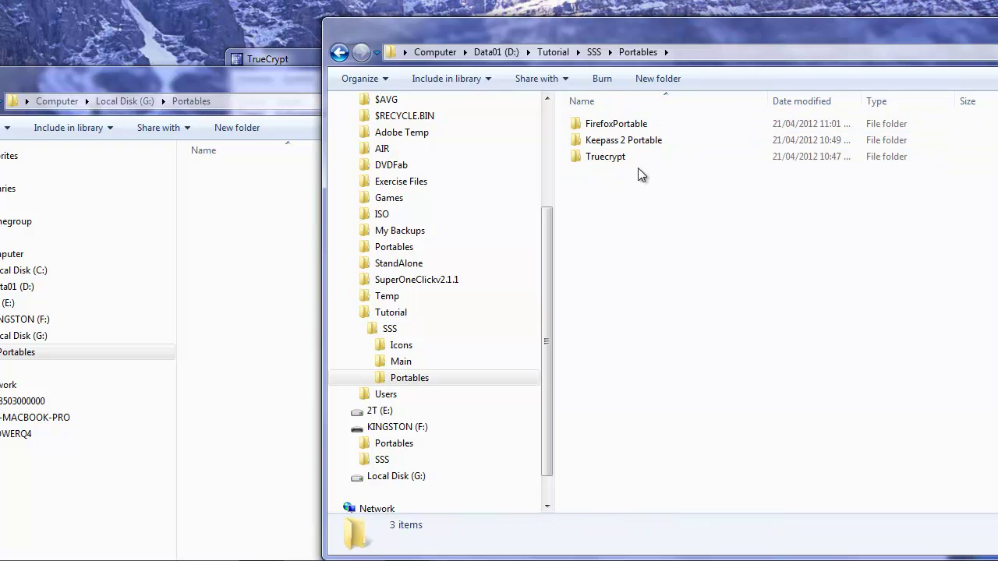
drag(616, 124, 286, 245)
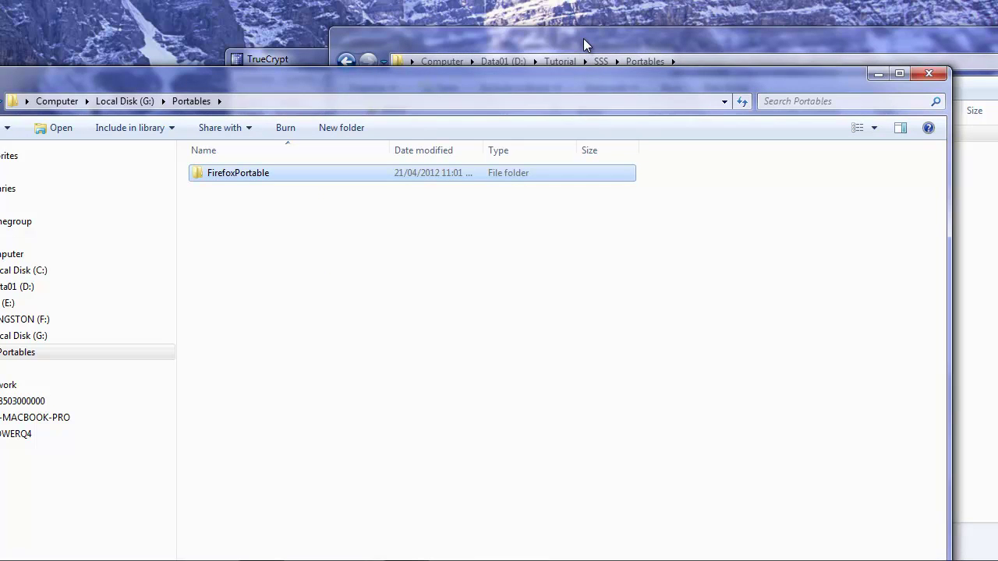
- Create and open an SSS folder at the root of drive G:
drag(406, 78, 515, 47)
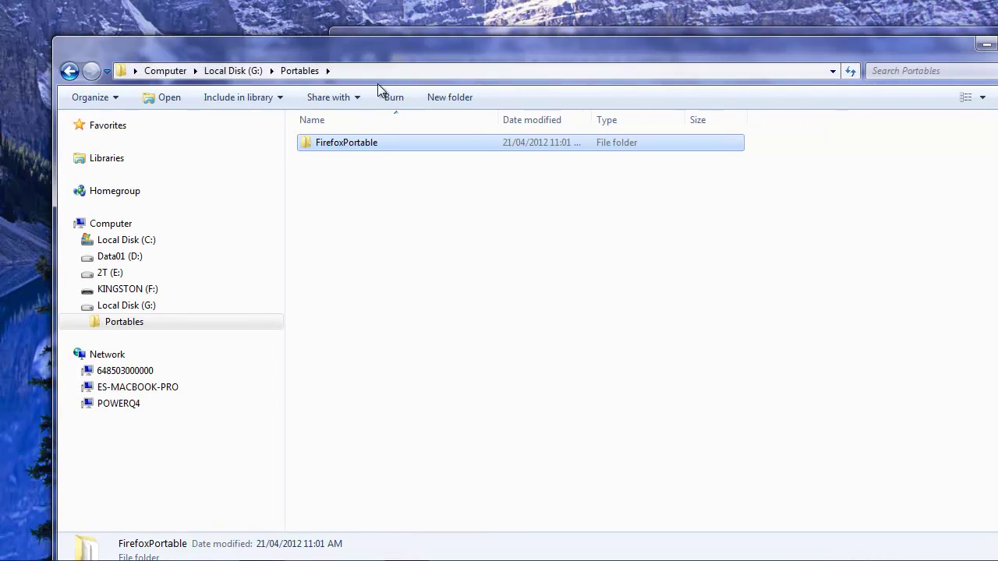
click(234, 71)
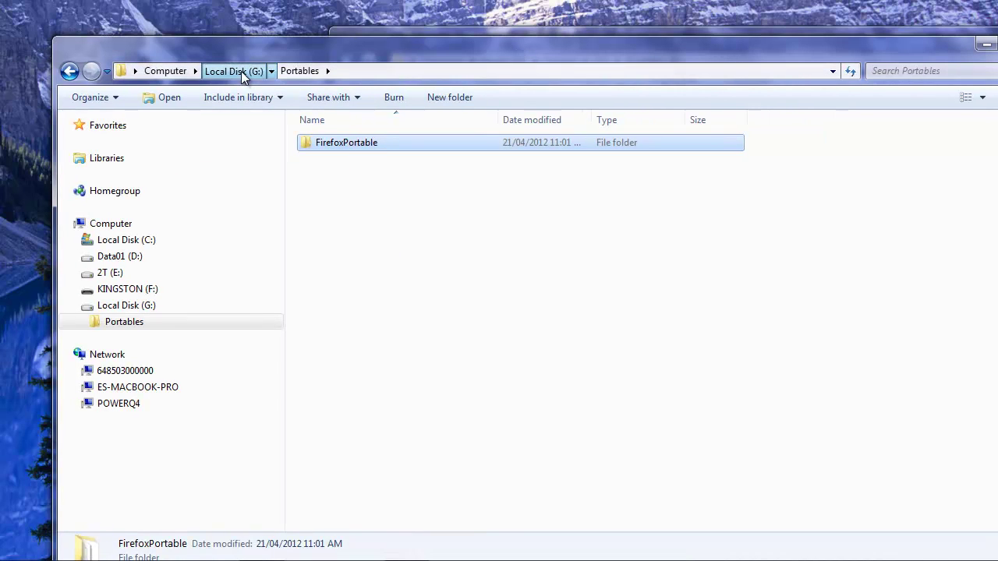
click(450, 98)
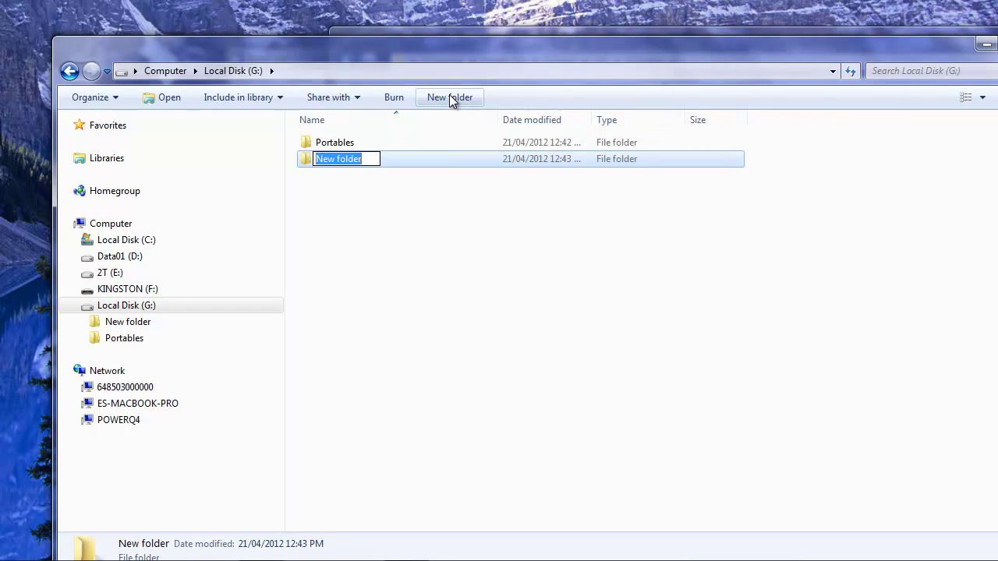
text(SSS)
key(Return)
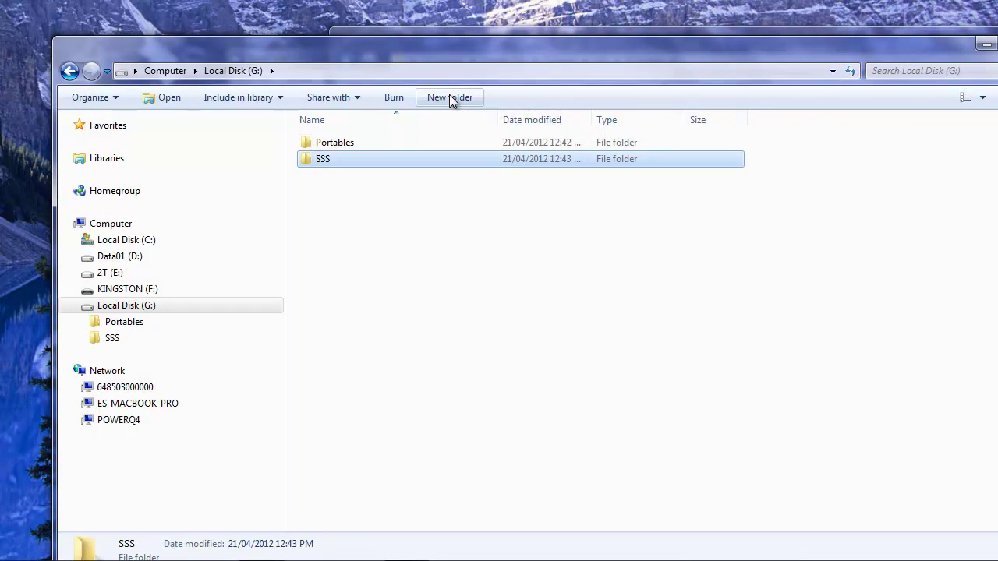
key(Return)
- Copy SSSMountWatch.exe from D:\Tutorial\SSS\Main into G:\SSS
drag(465, 58, 466, 96)
drag(509, 35, 412, 18)
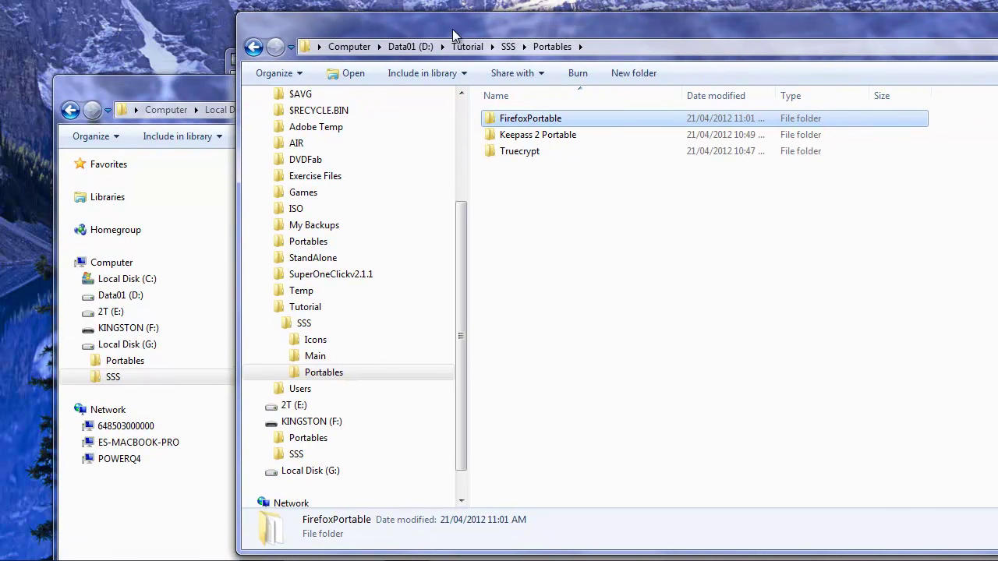
click(477, 45)
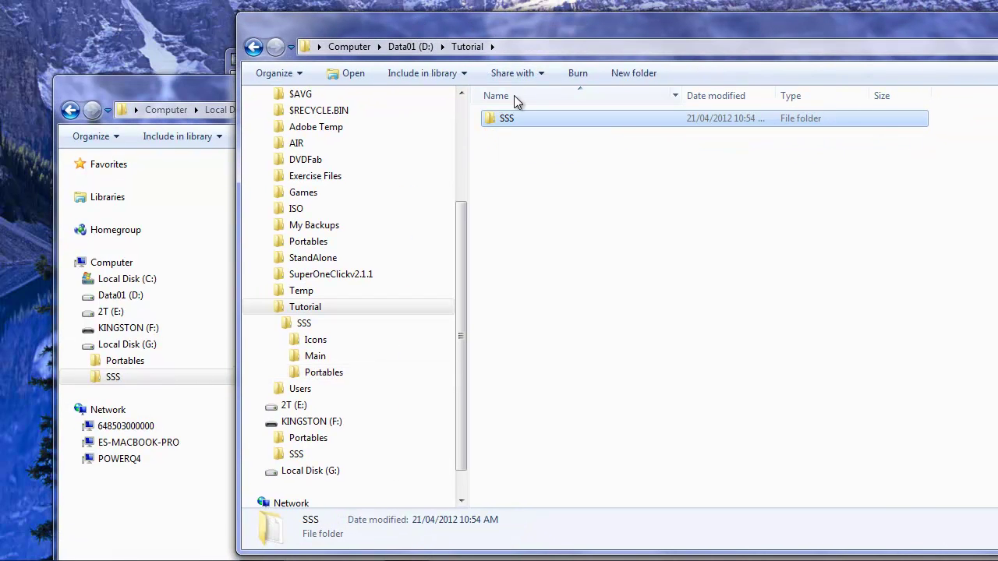
click(329, 361)
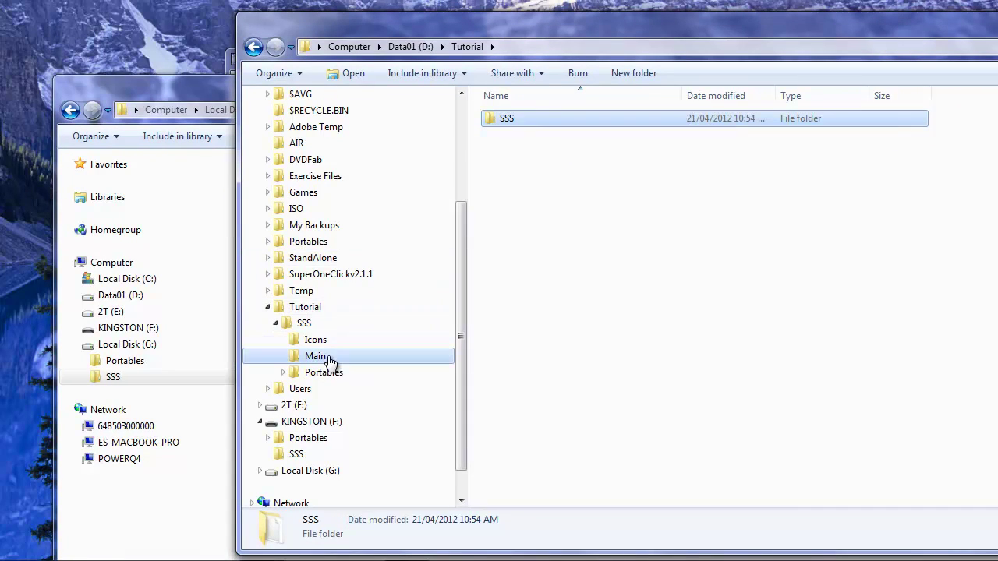
drag(577, 23, 716, 37)
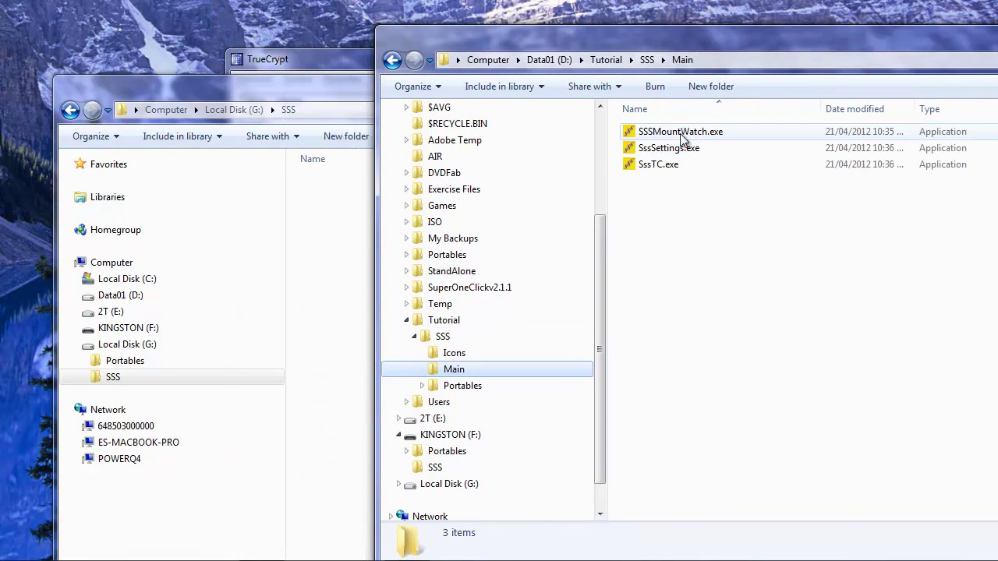
drag(681, 138, 351, 238)
drag(399, 98, 369, 35)
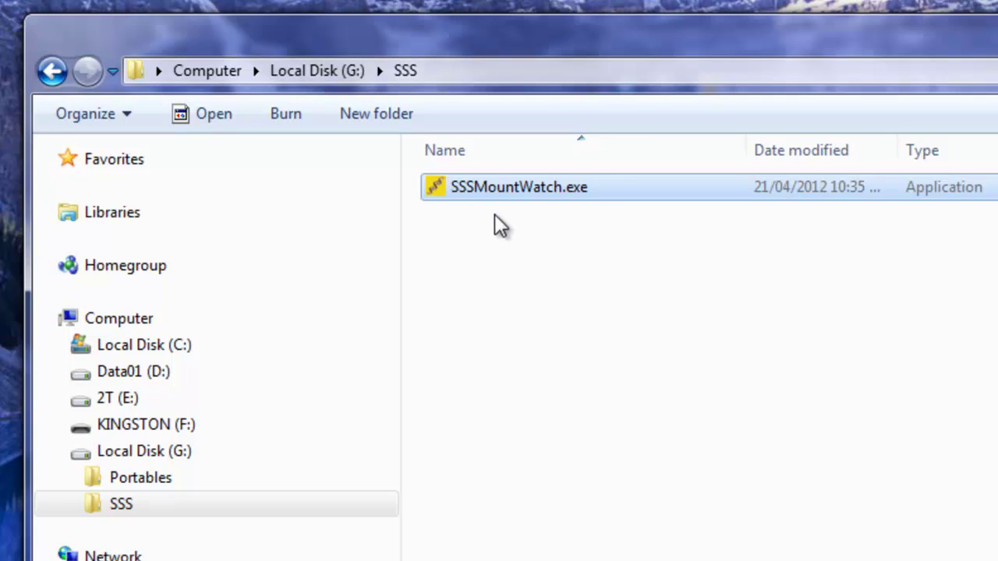
- Rename SSSMountWatch.exe in G:\SSS to SSS Test.exe
key(F2)
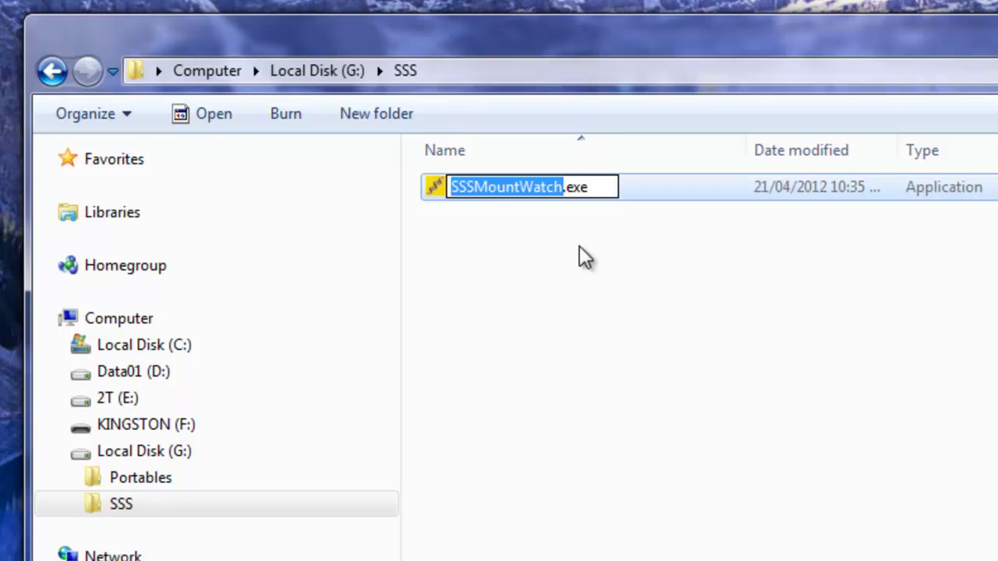
text(SSS Tes)
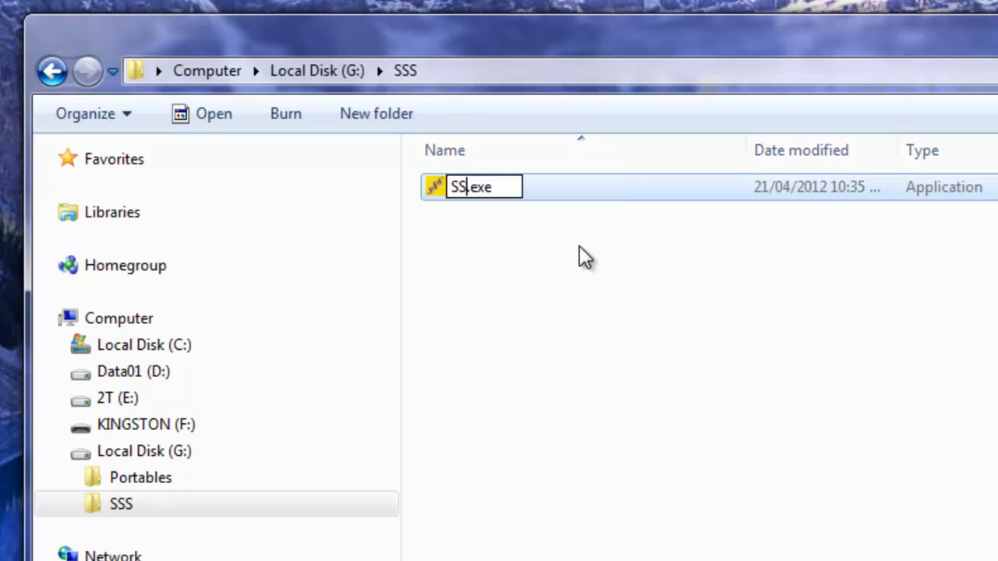
text(t)
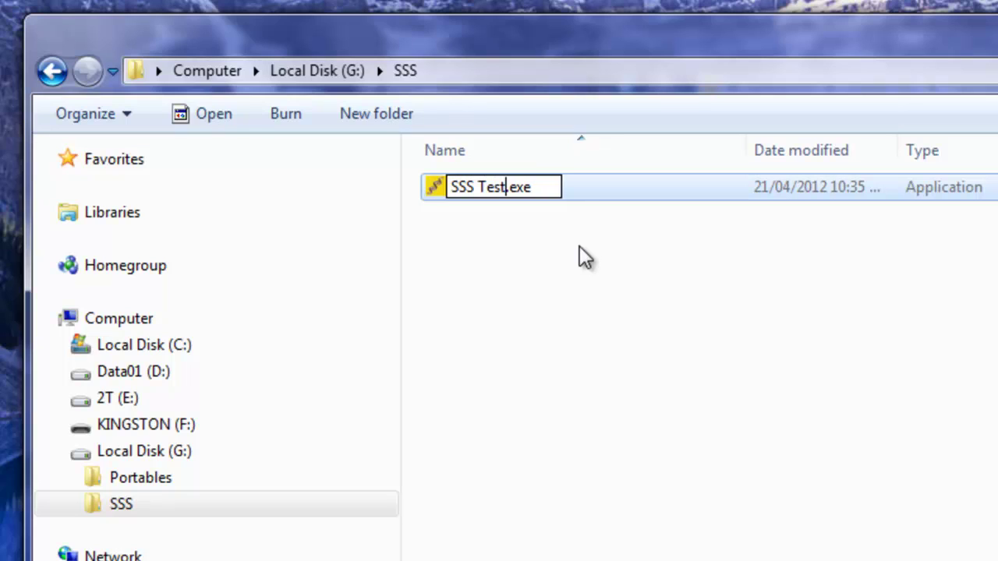
key(Return)
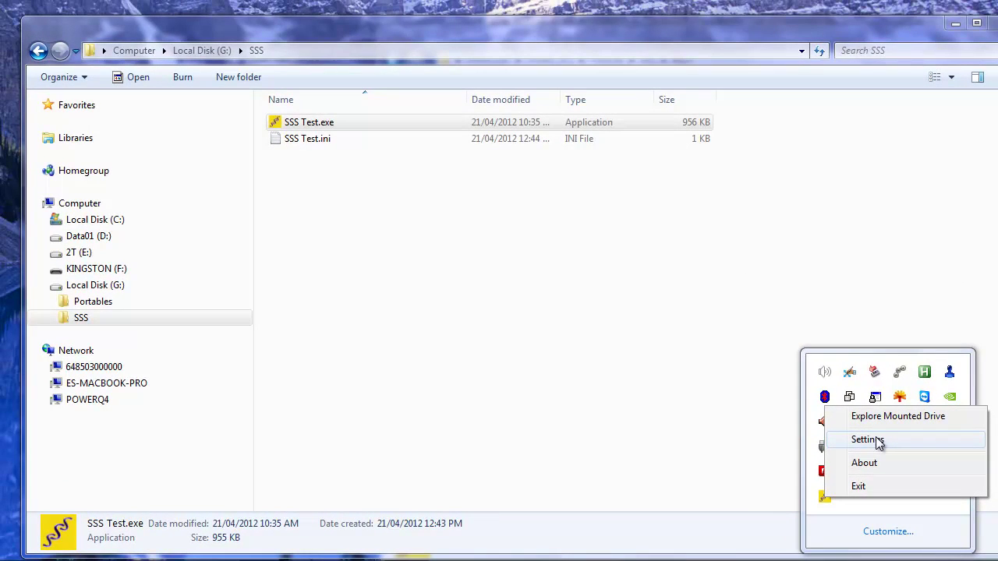
- In the launcher settings, set Launch Main to G:\SSS\SSS Test.exe
click(867, 439)
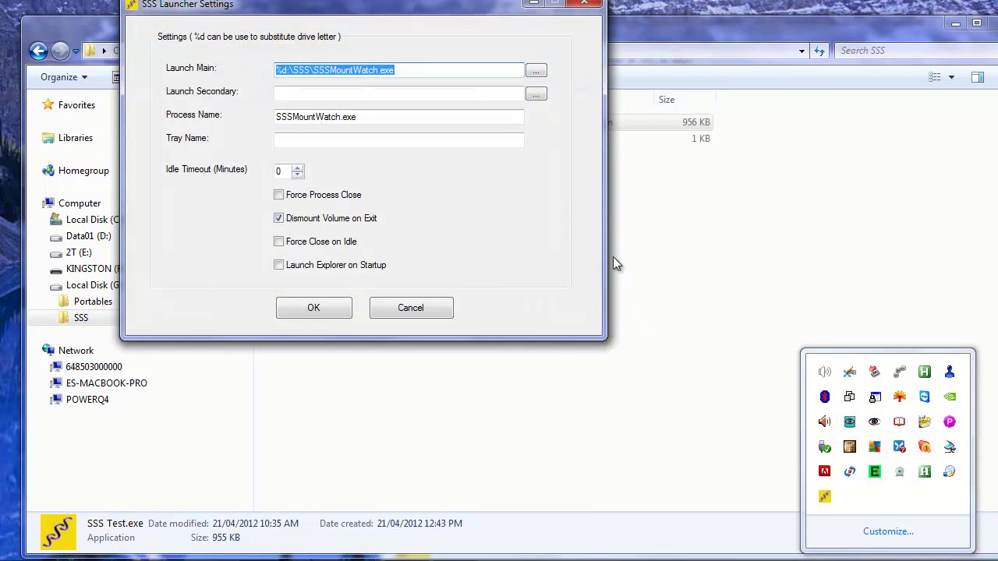
drag(426, 23, 575, 100)
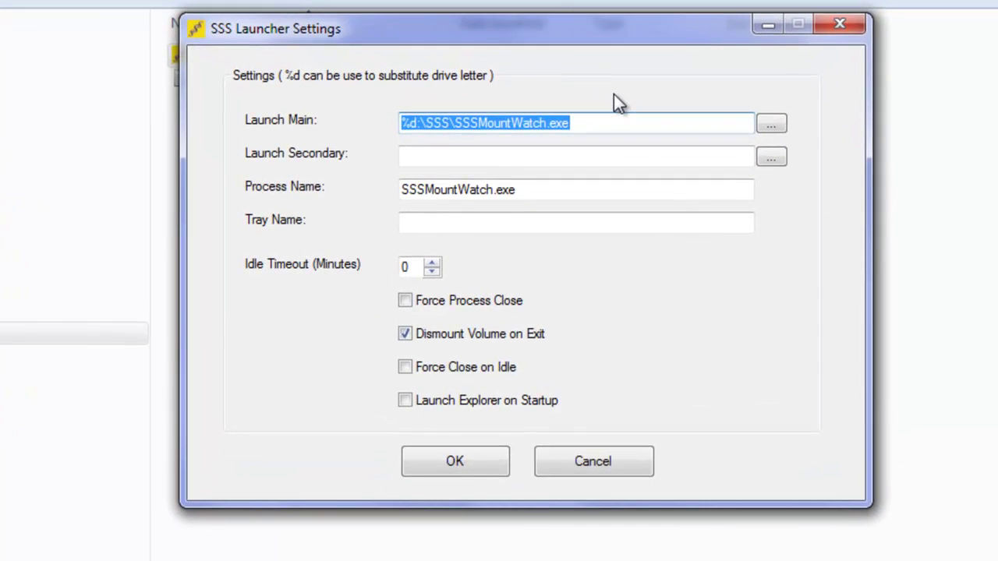
click(770, 126)
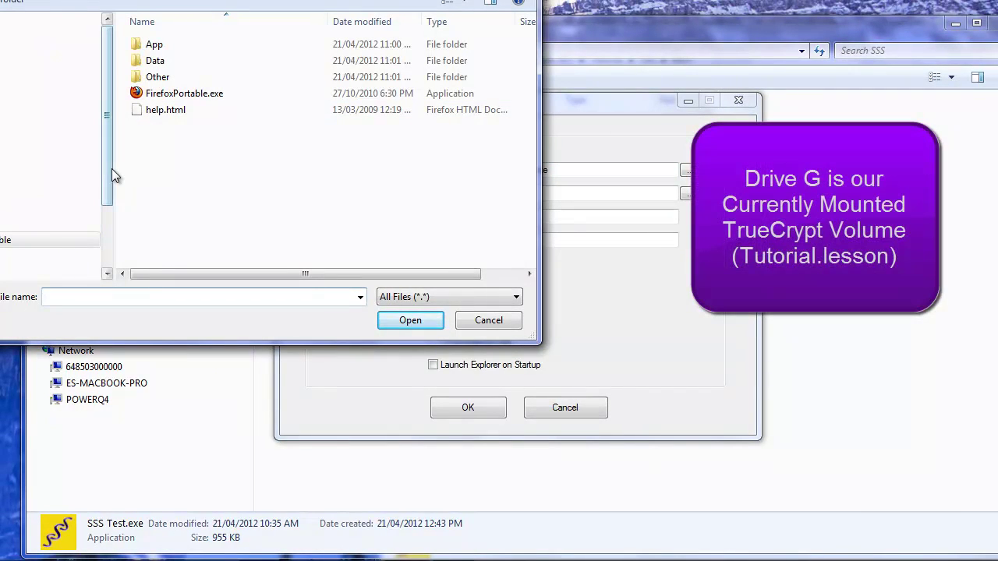
drag(111, 167, 106, 194)
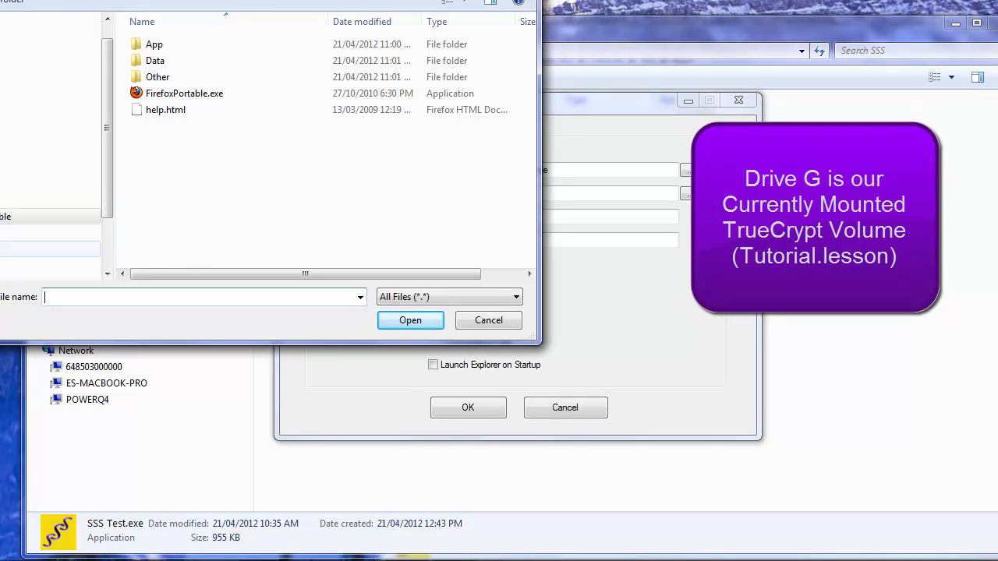
click(7, 248)
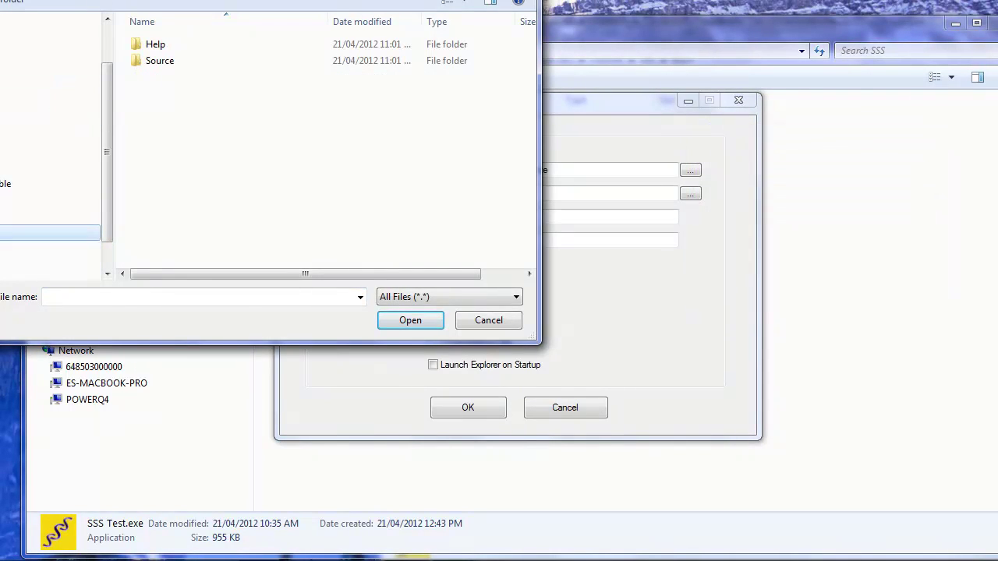
drag(151, 0, 321, 26)
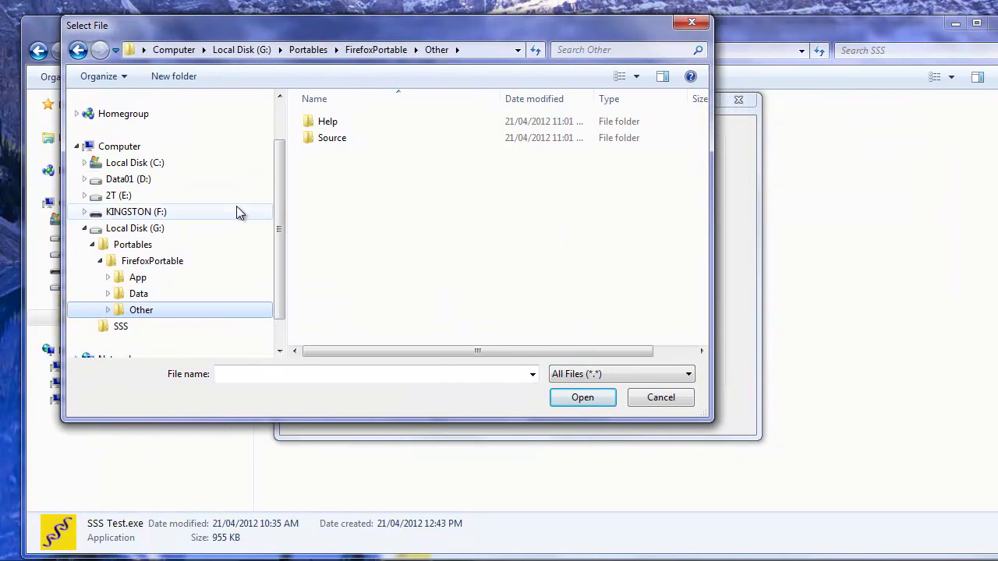
click(127, 331)
click(344, 123)
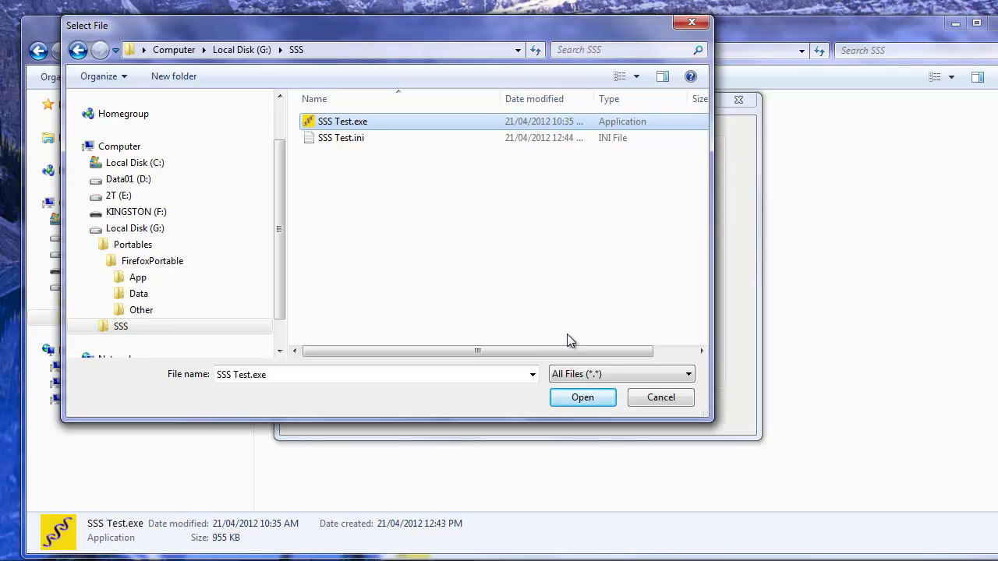
click(581, 398)
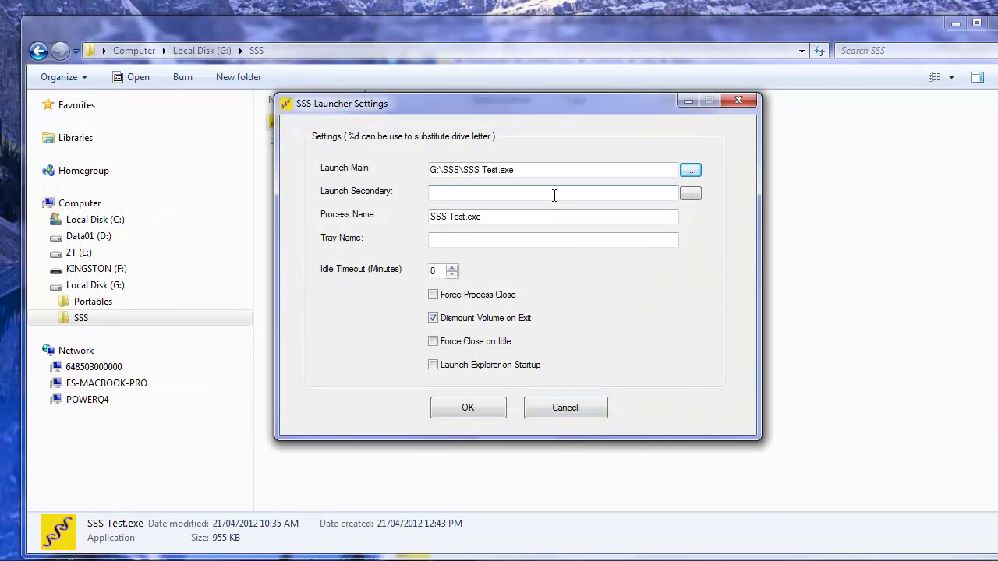
- Set Launch Secondary to G:\Portables\FirefoxPortable\FirefoxPortable.exe
click(691, 193)
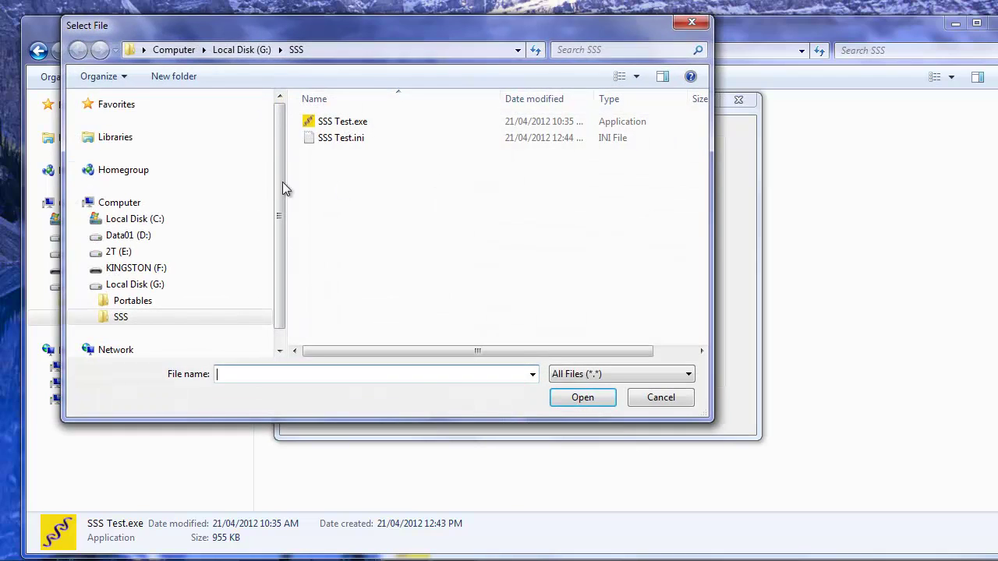
click(165, 301)
double_click(343, 123)
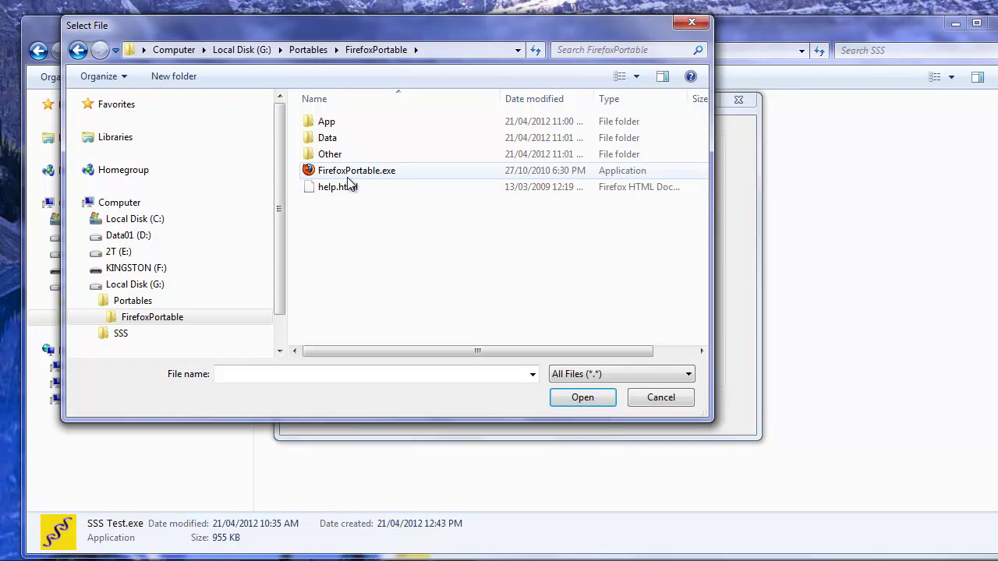
click(352, 171)
click(570, 395)
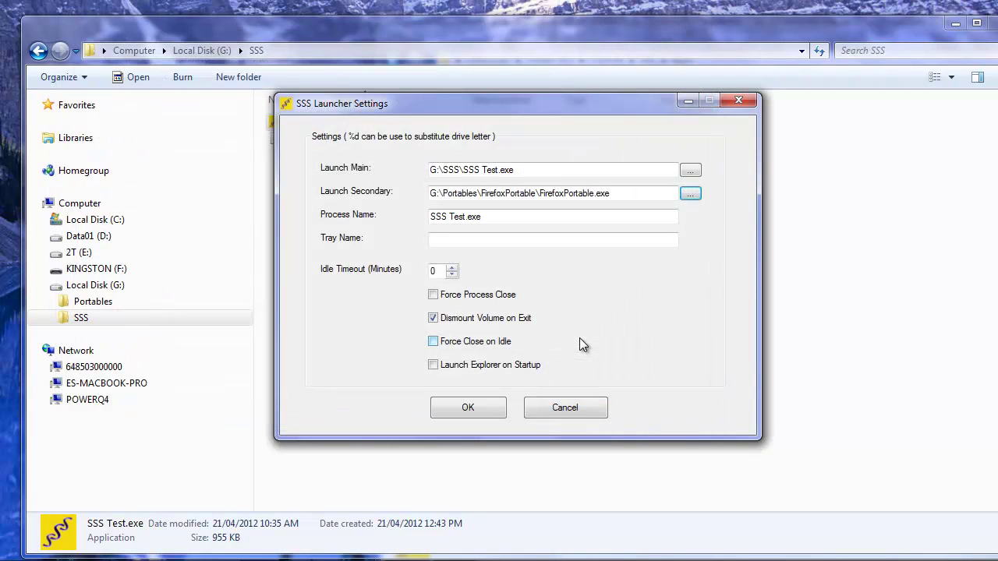
drag(574, 104, 593, 100)
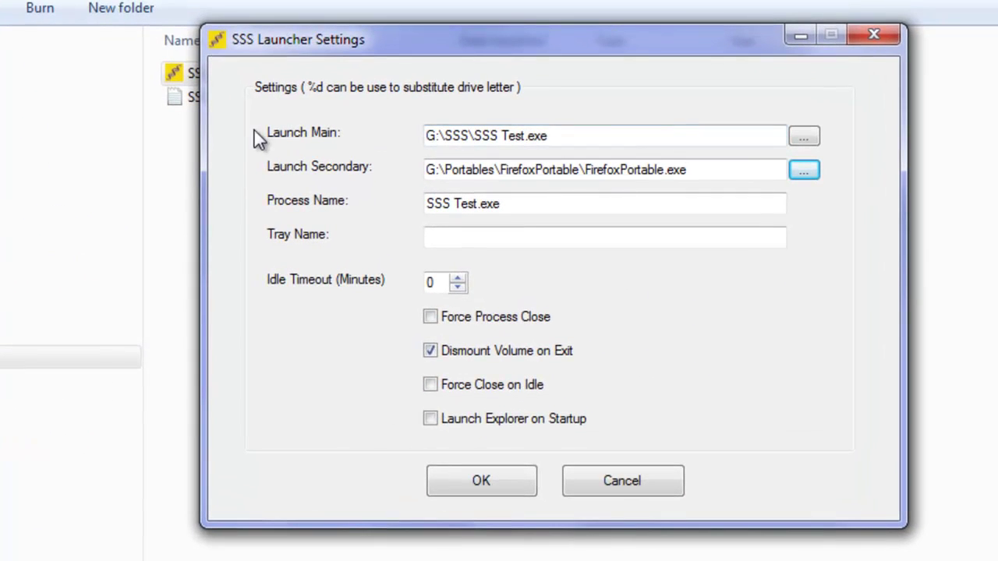
- Replace the leading G drive letter with %d in the Launch Main path
click(636, 142)
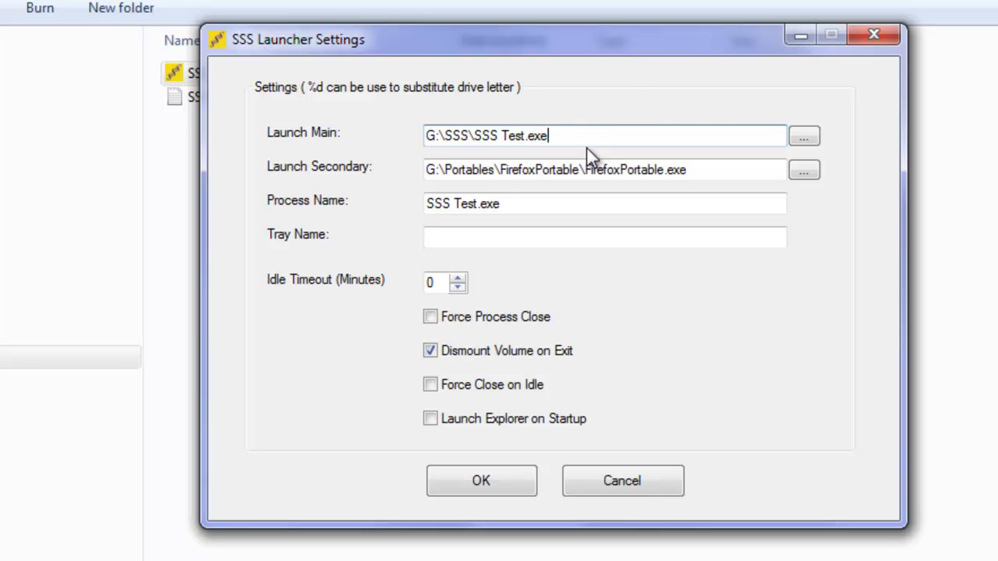
drag(654, 43, 658, 23)
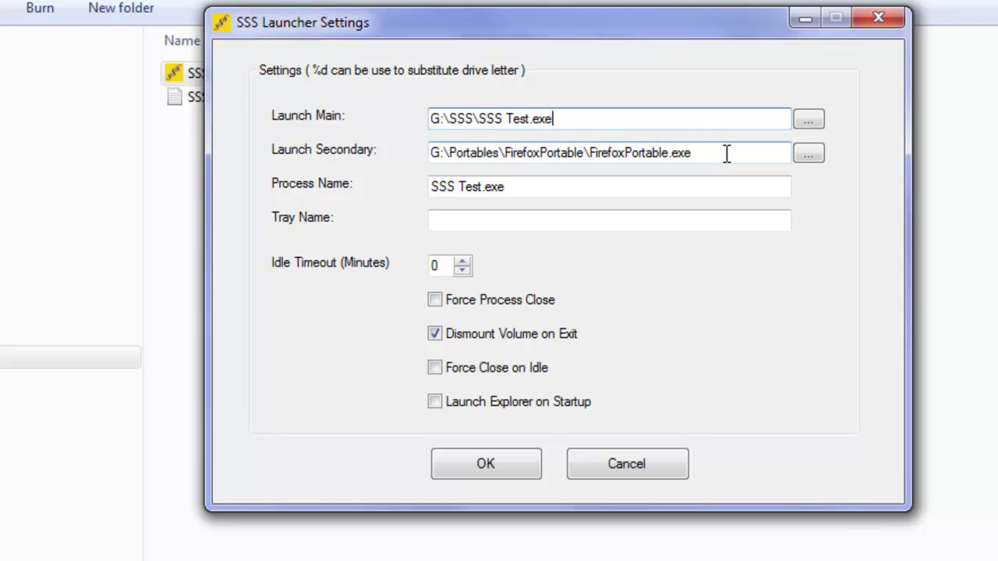
key(Home)
key(Delete)
key(Delete)
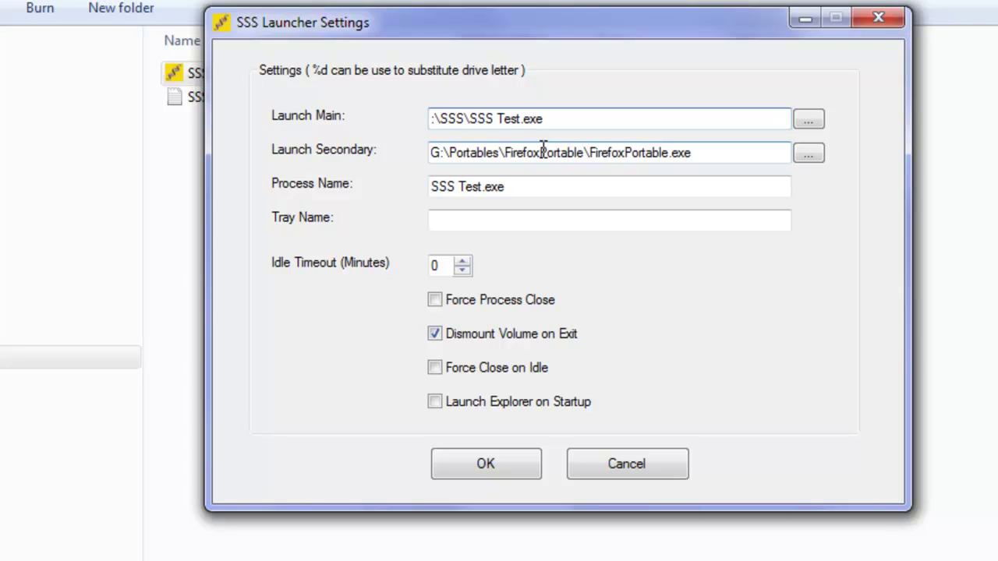
text(%d)
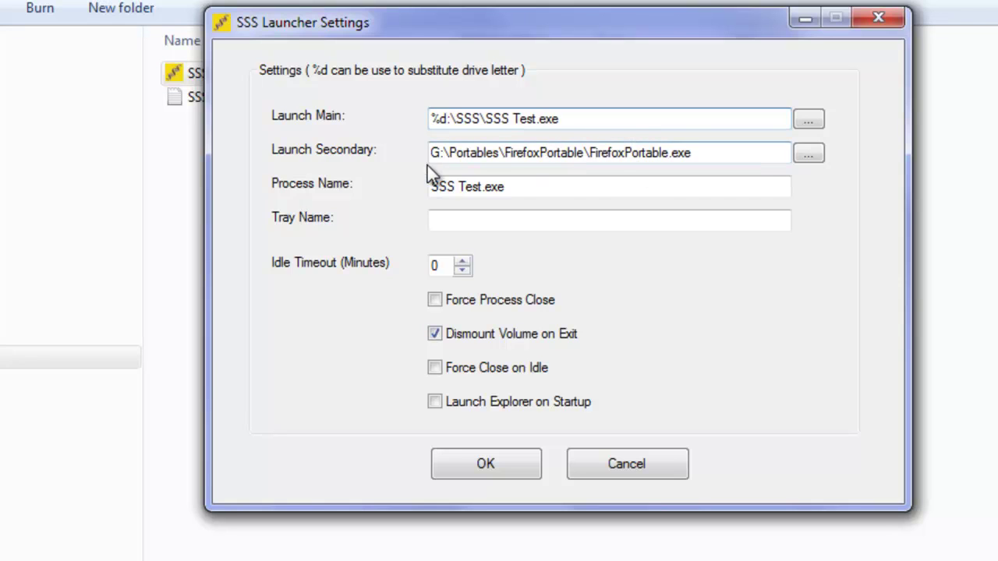
- Replace the leading G drive letter with %d in the Launch Secondary path
click(717, 154)
key(Home)
key(Delete)
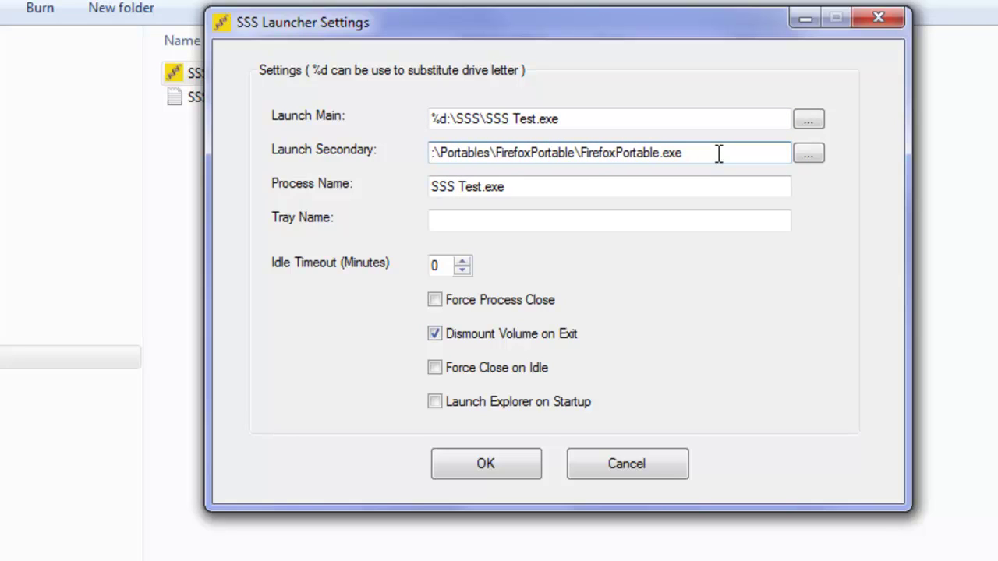
text(%d)
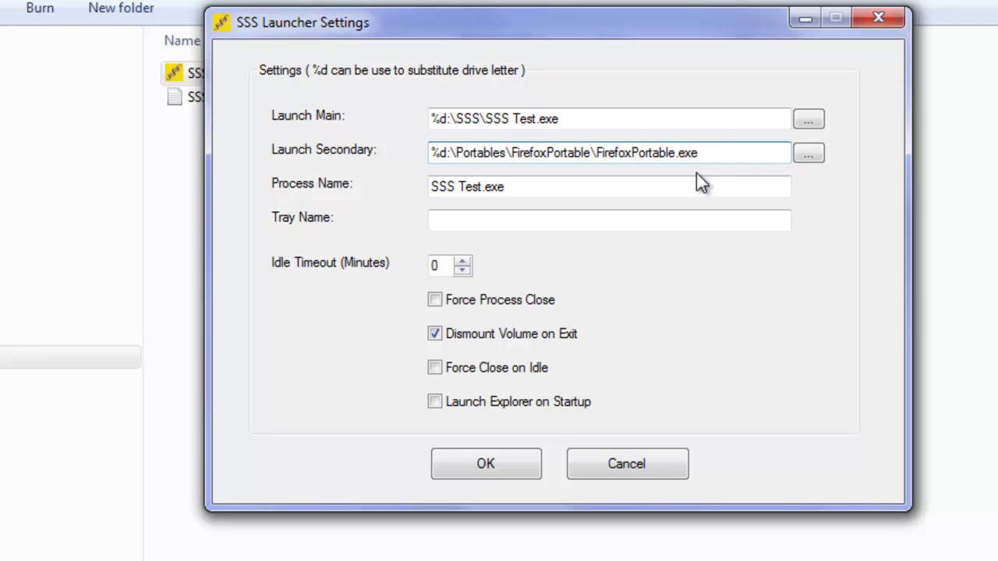
click(687, 185)
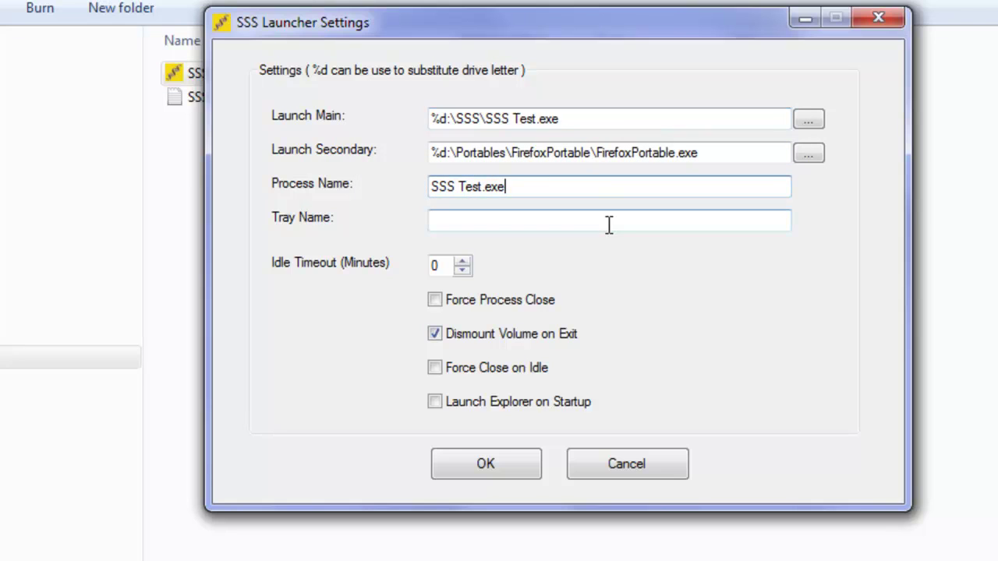
- Enable Force Process Close and set the tray name to 'Simple Security Script'
click(481, 300)
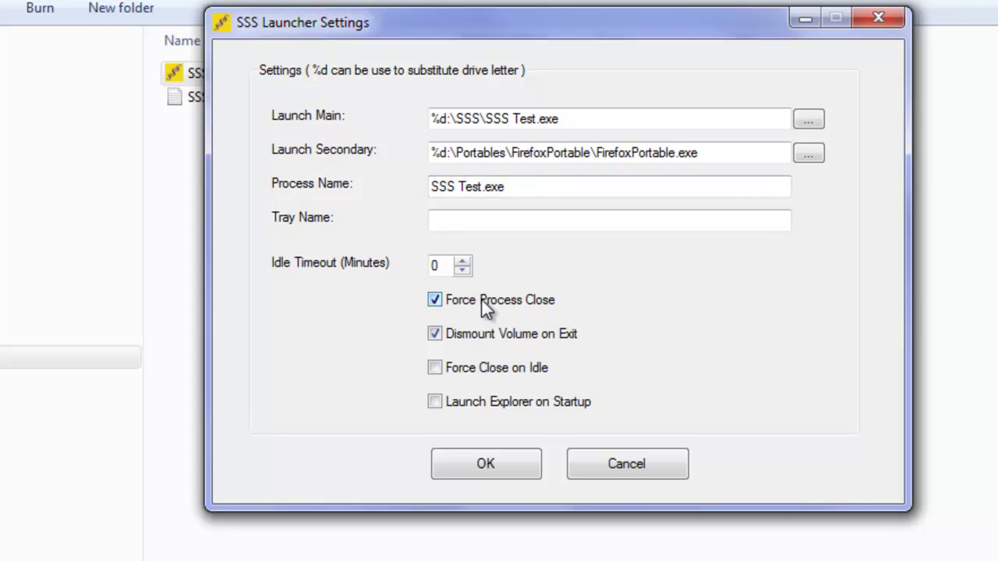
click(655, 220)
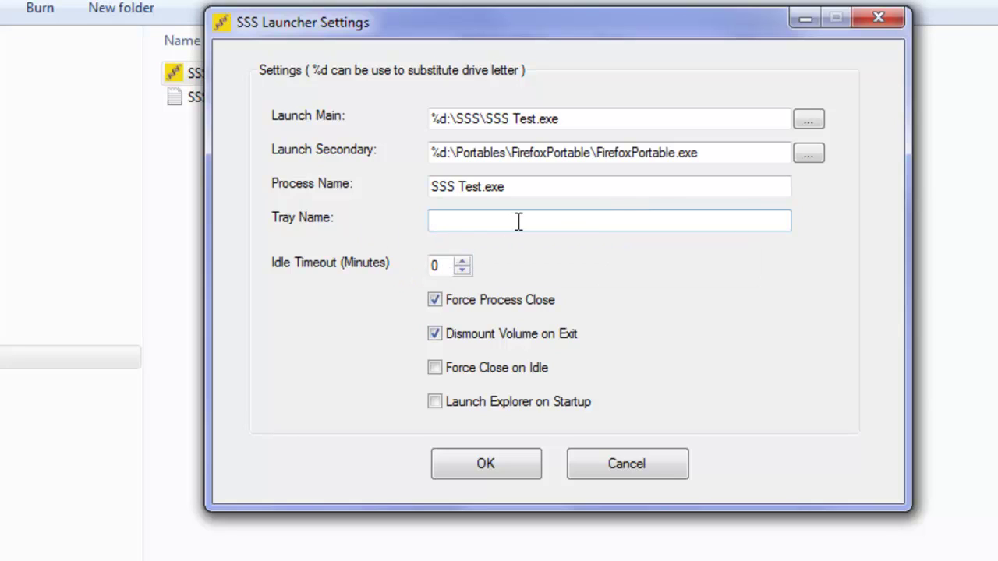
text(Simple Sec)
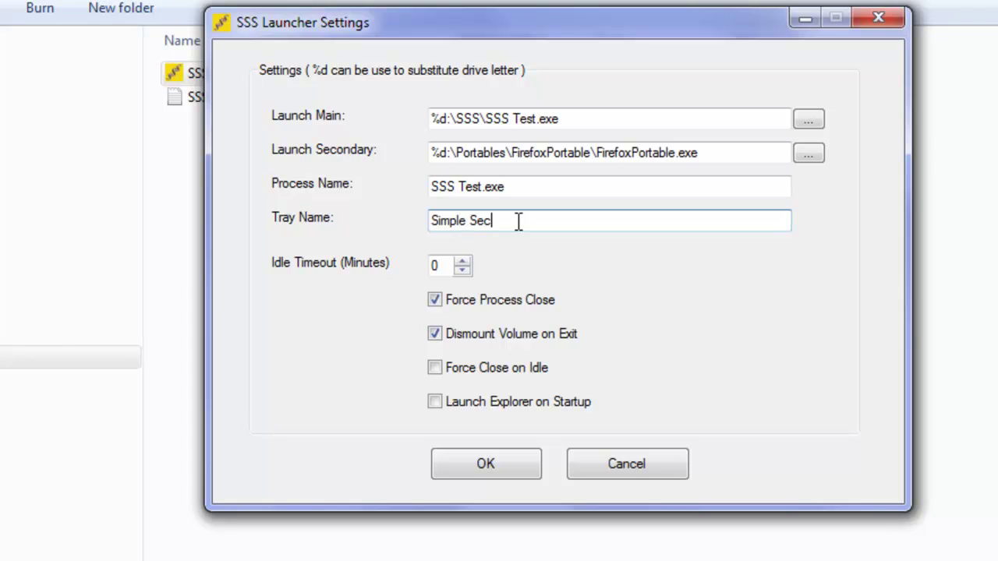
text(urity Script)
key(Tab)
- Raise the idle timeout to 5 minutes
mouse_move(468, 351)
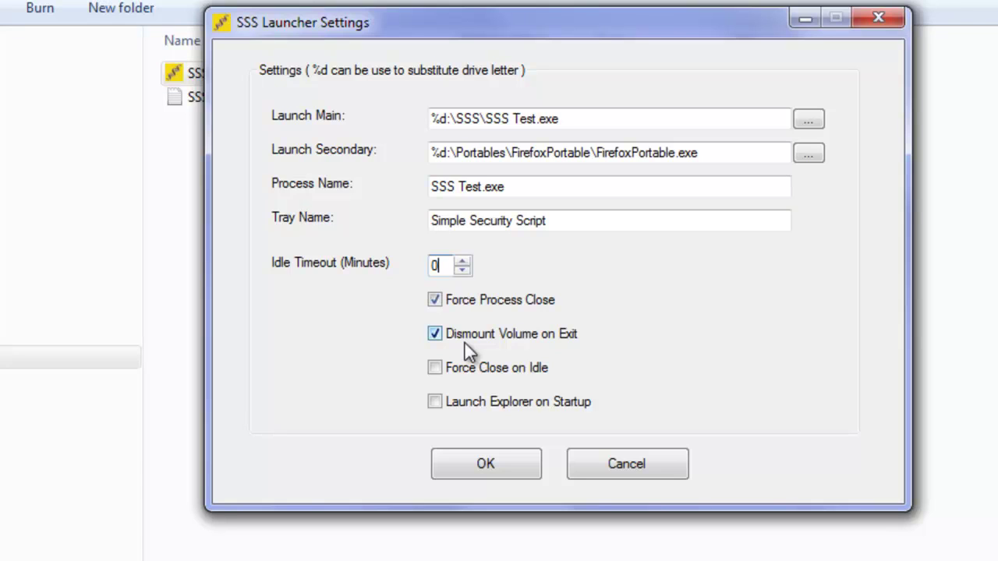
mouse_move(464, 306)
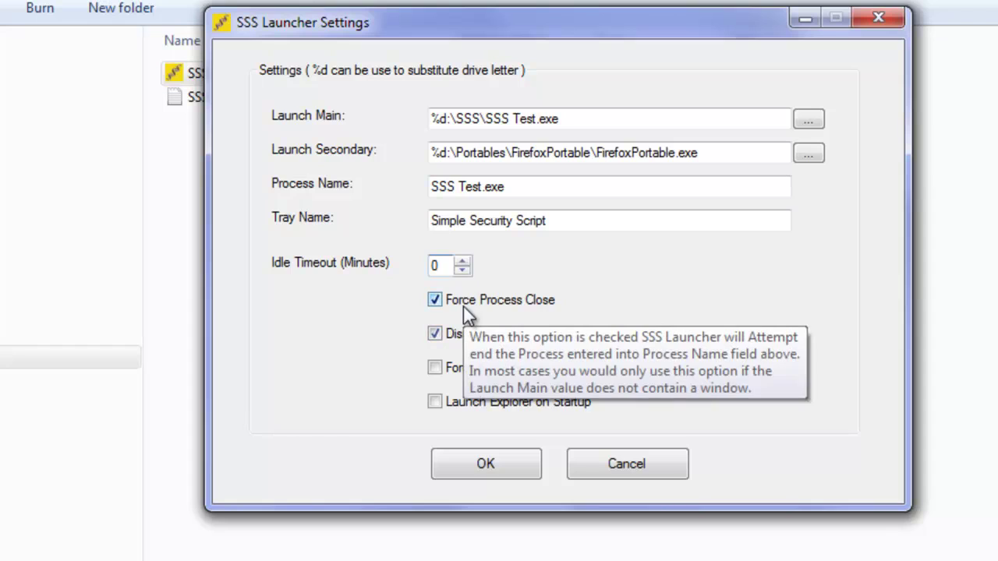
click(463, 262)
click(462, 262)
click(462, 262)
click(463, 262)
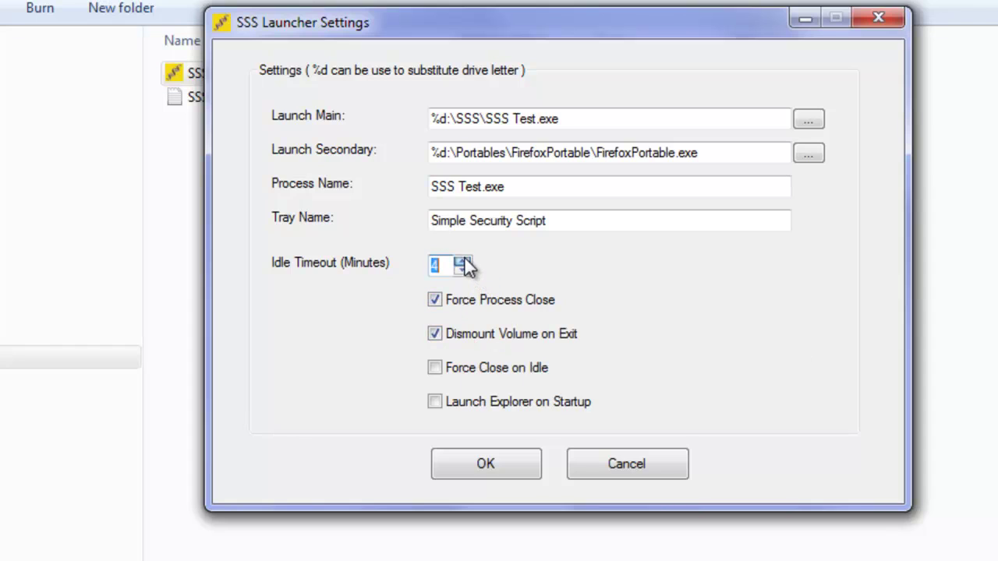
click(462, 262)
click(586, 218)
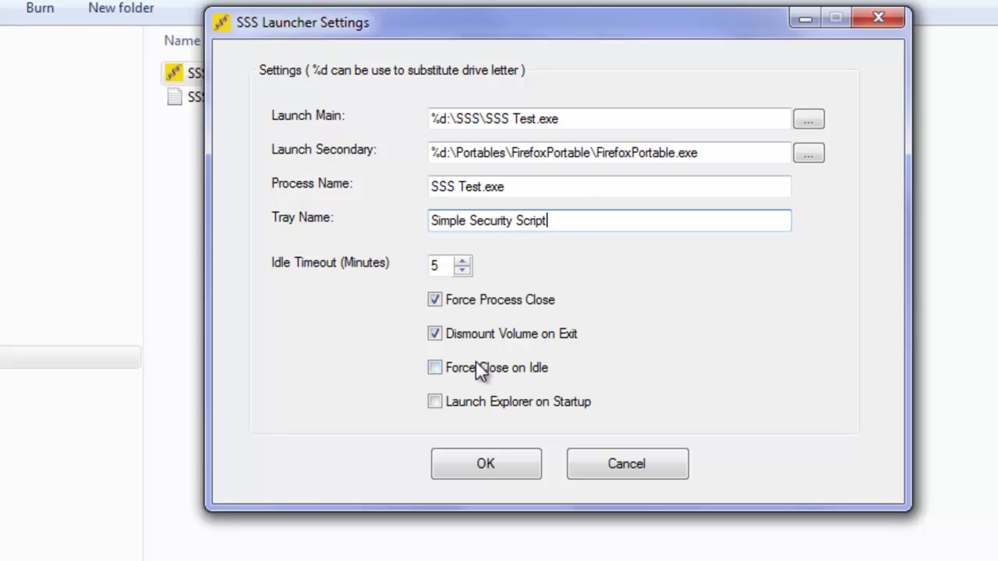
- Enable Launch Explorer on Startup and save the settings with OK
mouse_move(468, 403)
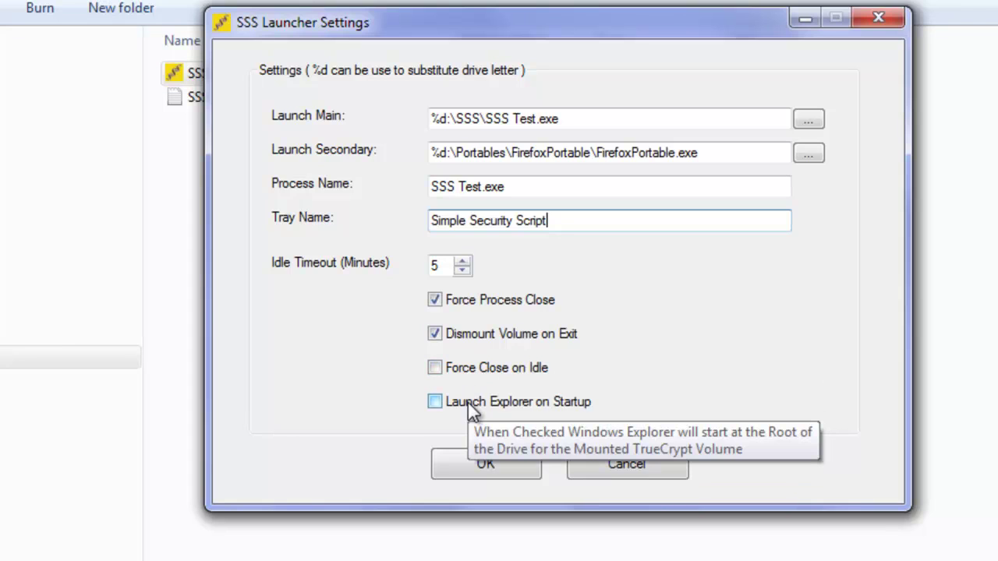
click(468, 403)
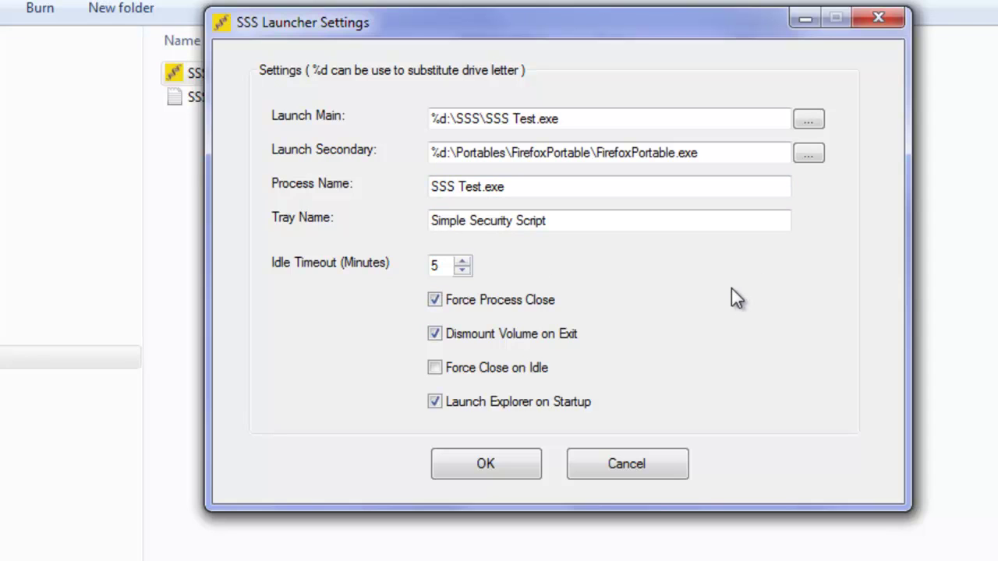
mouse_move(704, 381)
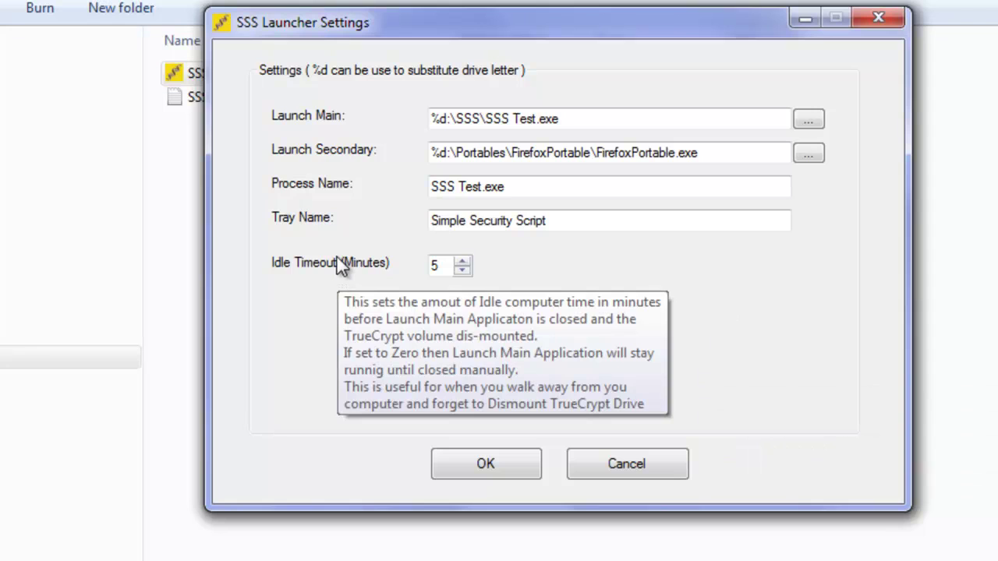
mouse_move(533, 309)
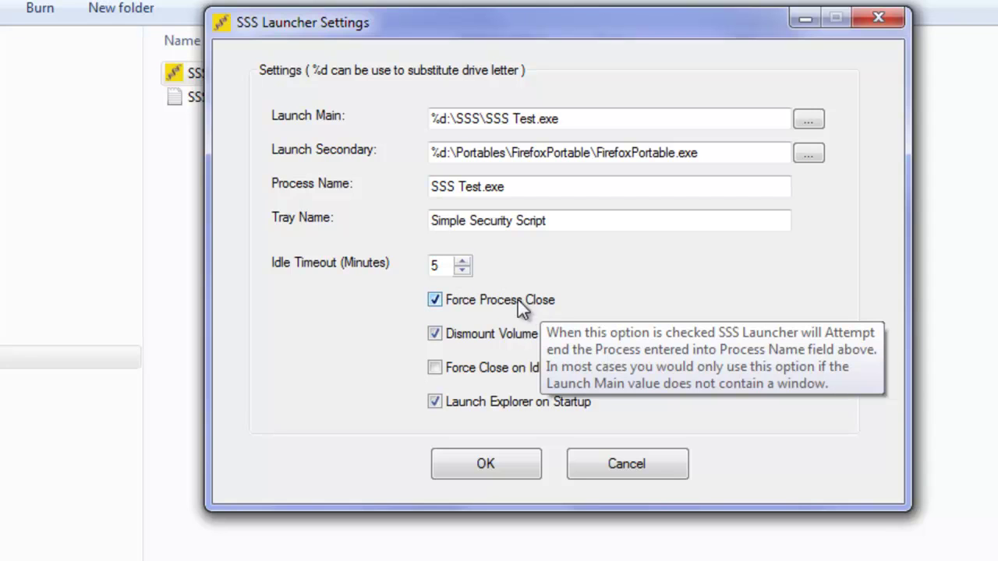
click(486, 469)
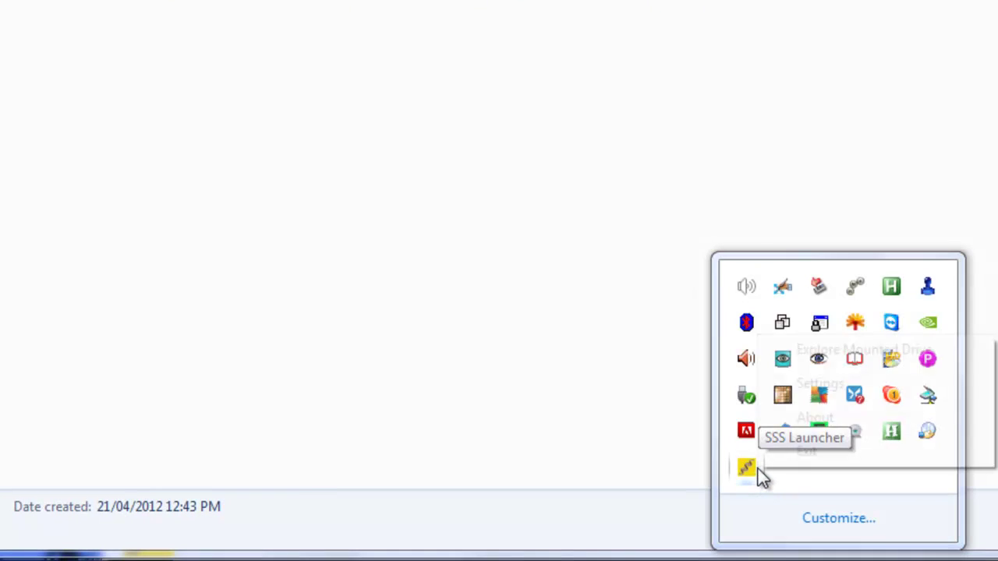
- Exit the launcher from the tray and copy custom.ico from D:\Tutorial\SSS\Icons into G:\SSS
right_click(758, 468)
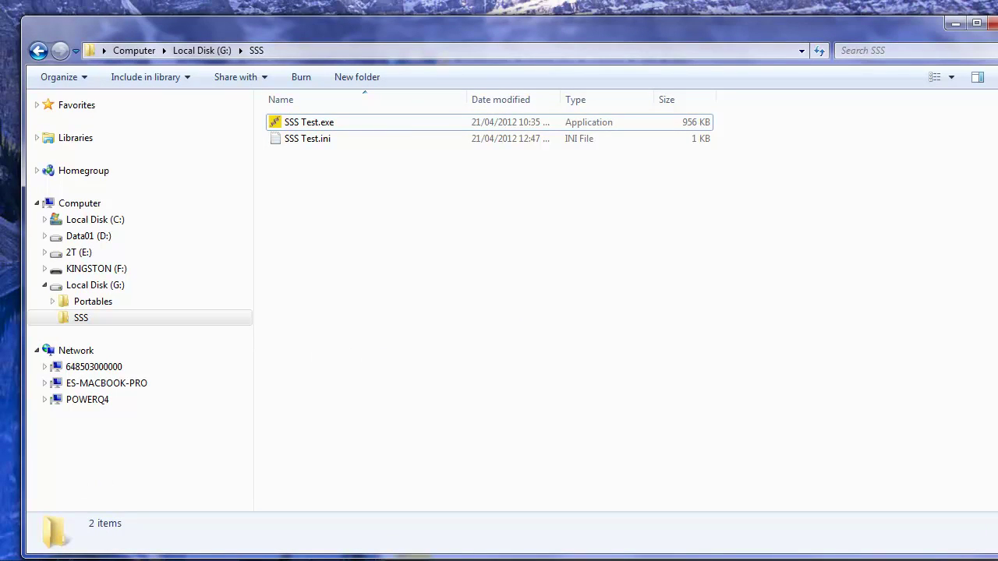
mouse_move(22, 452)
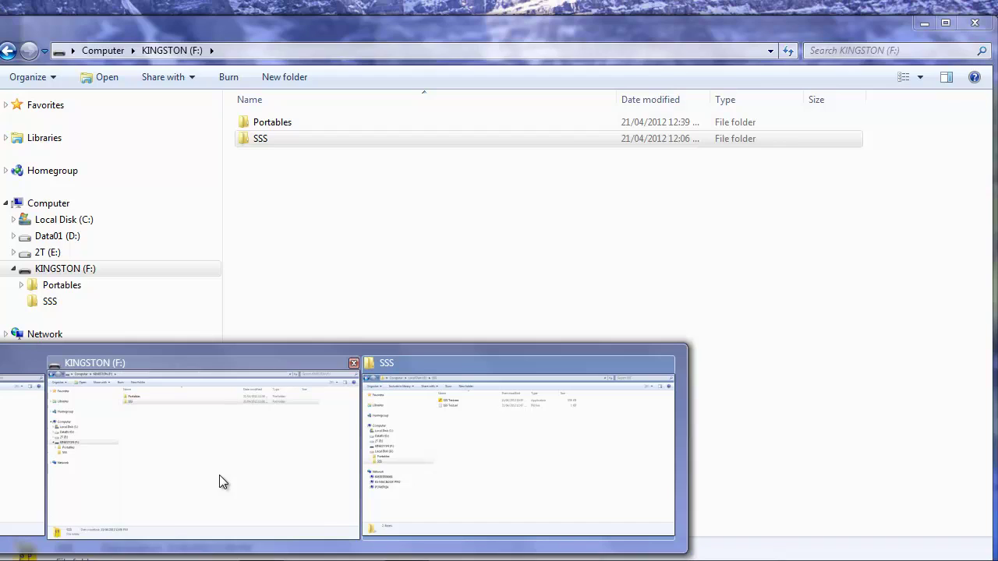
mouse_move(507, 484)
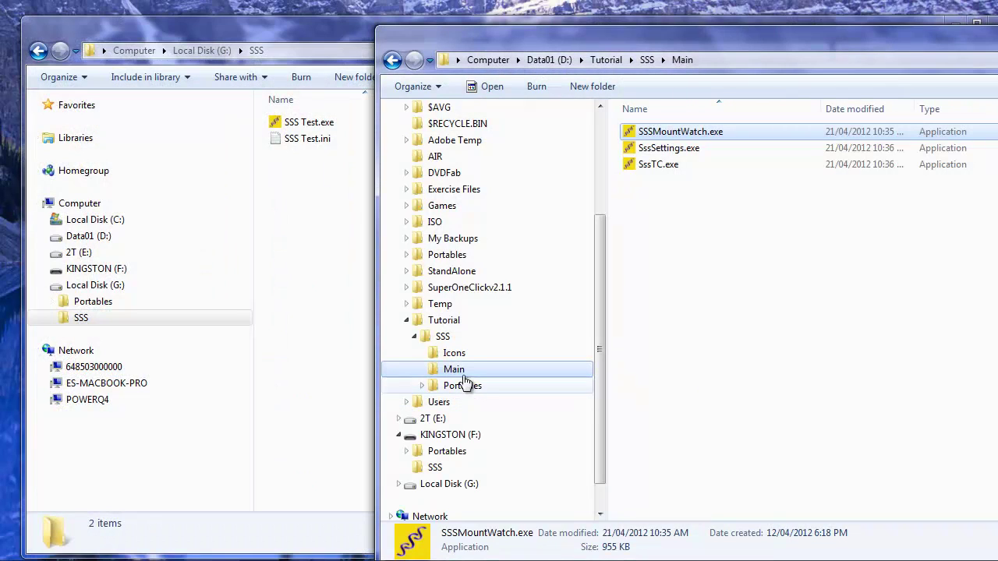
click(451, 353)
drag(666, 140, 320, 238)
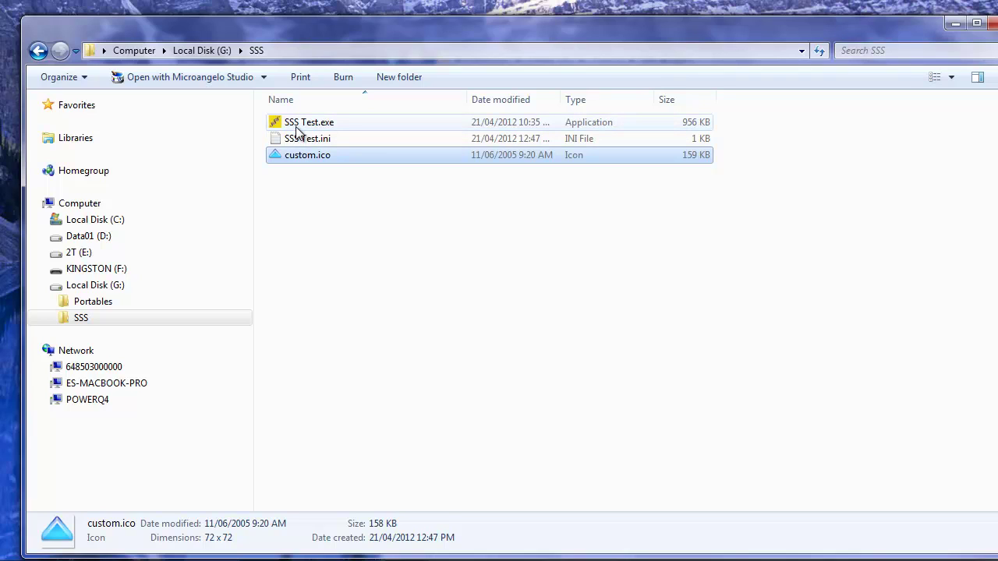
- Rename the copied custom.ico to SSS Test.ico
key(F2)
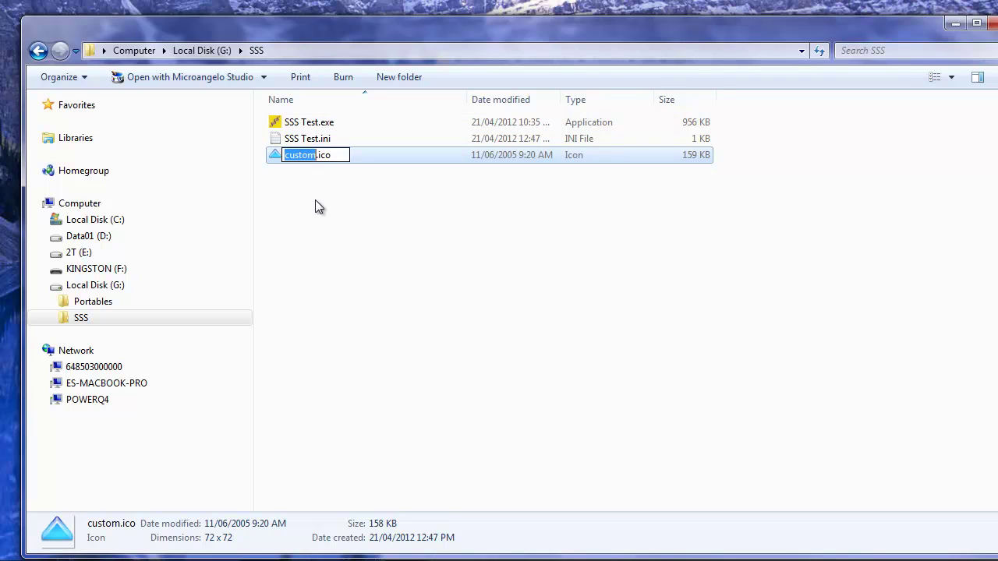
text(SSS Te)
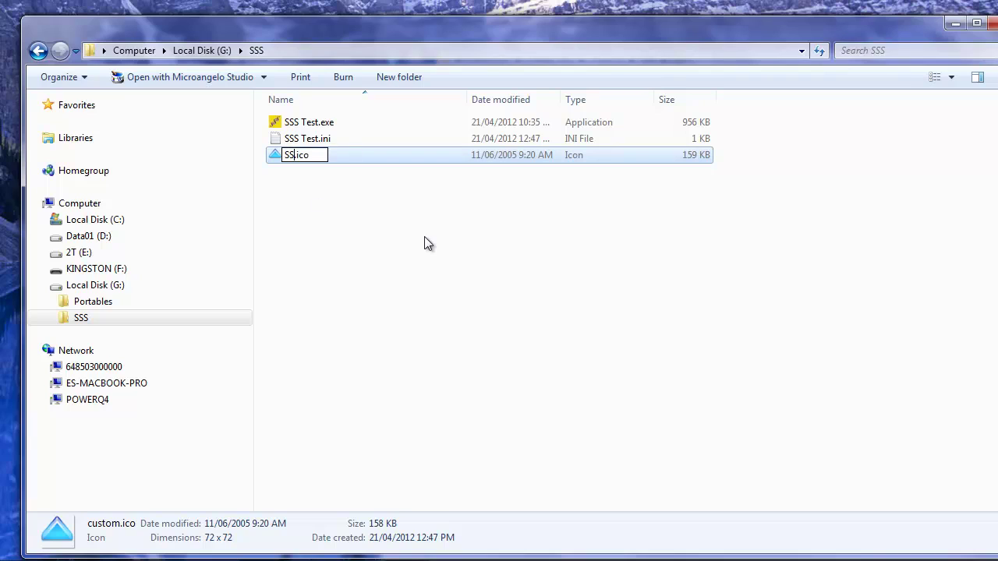
text(st)
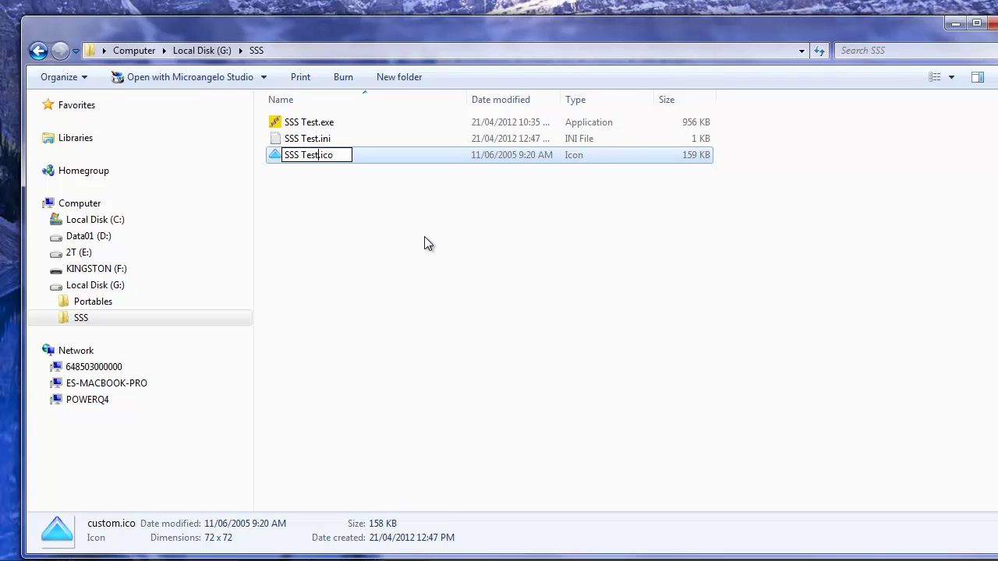
key(Return)
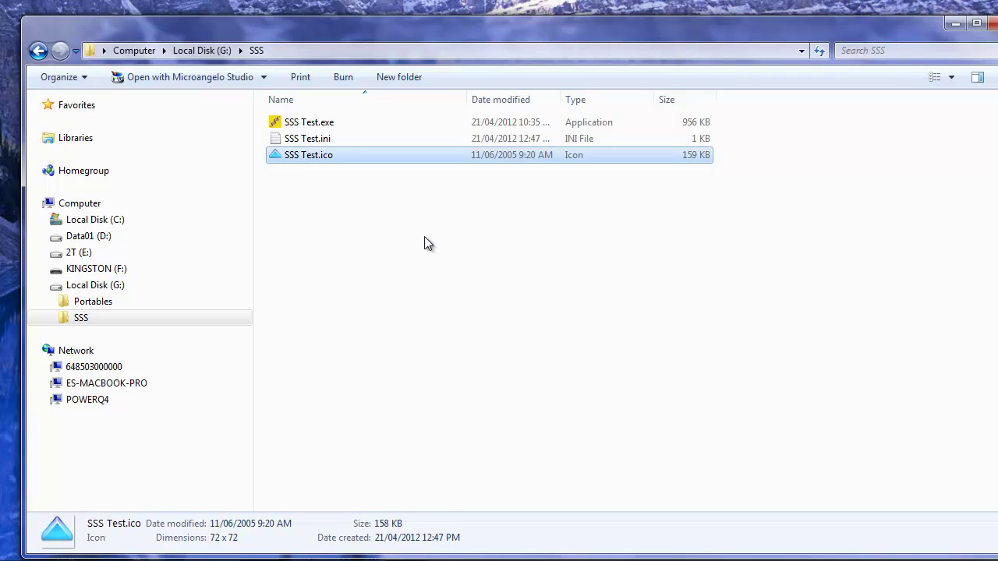
click(290, 124)
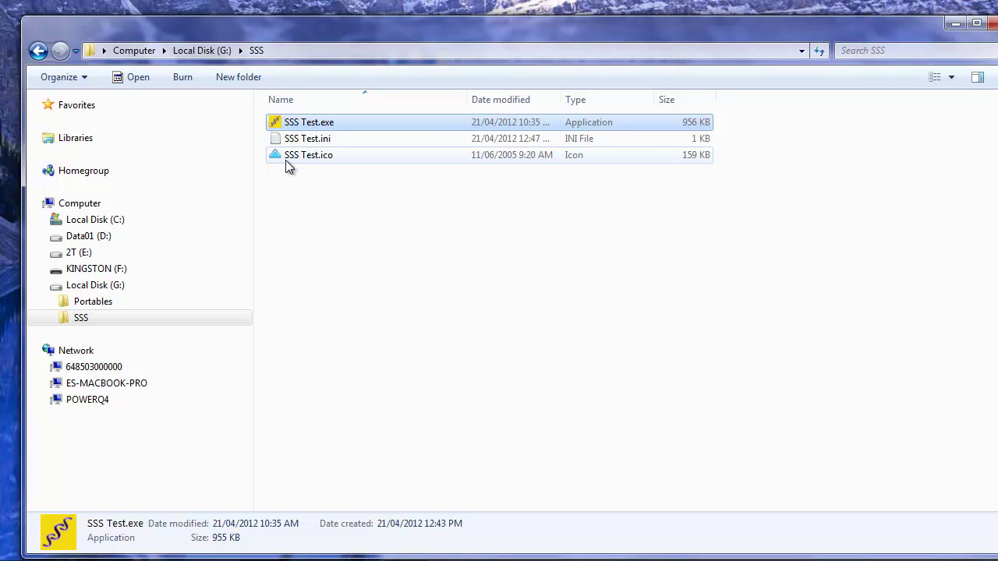
mouse_move(311, 161)
- Relaunch SSS Test.exe to see its new icon, exit it, and dismount G: in TrueCrypt
click(354, 187)
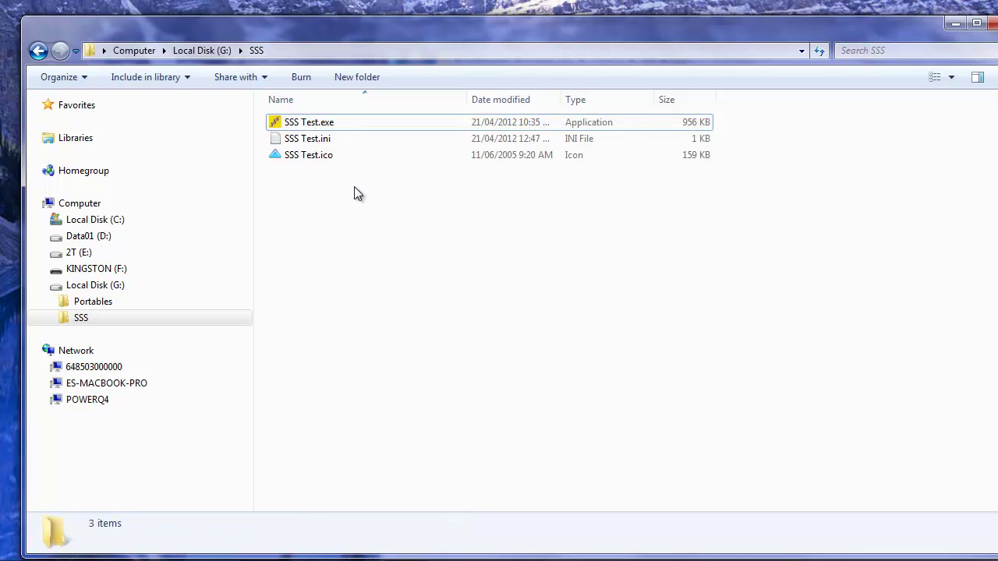
double_click(289, 125)
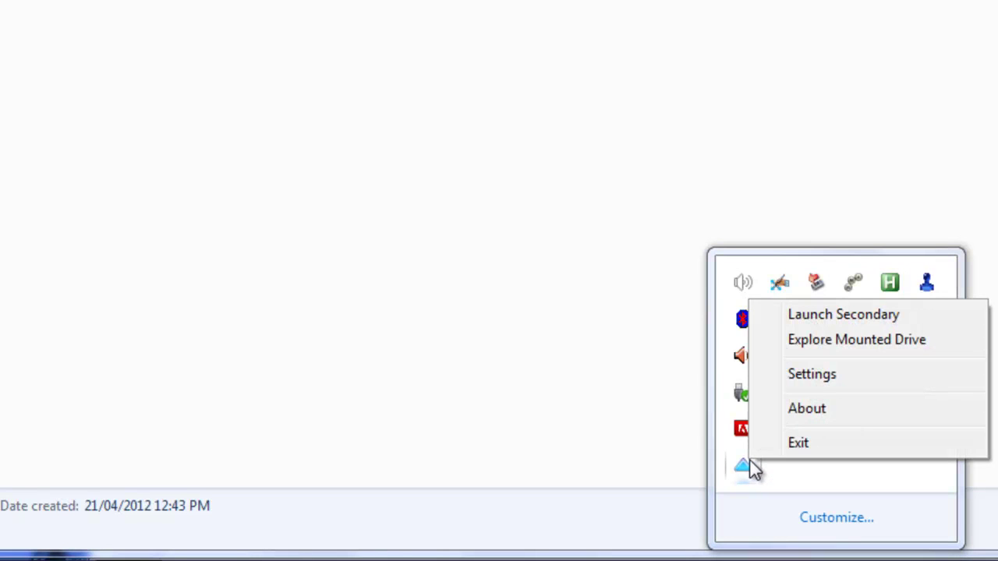
click(806, 449)
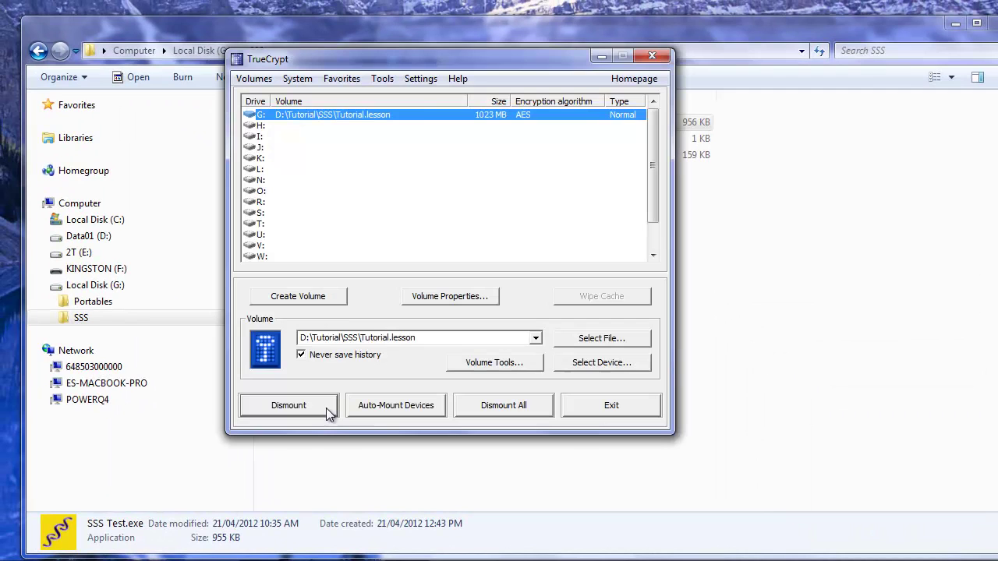
click(319, 407)
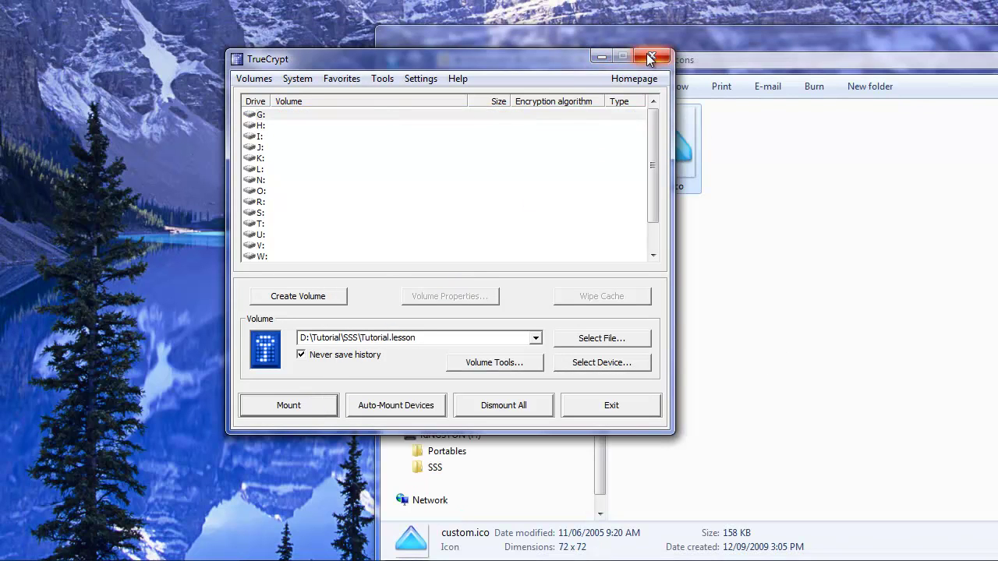
- Close TrueCrypt and select Tutorial.lesson in the D:\Tutorial\SSS folder
click(650, 58)
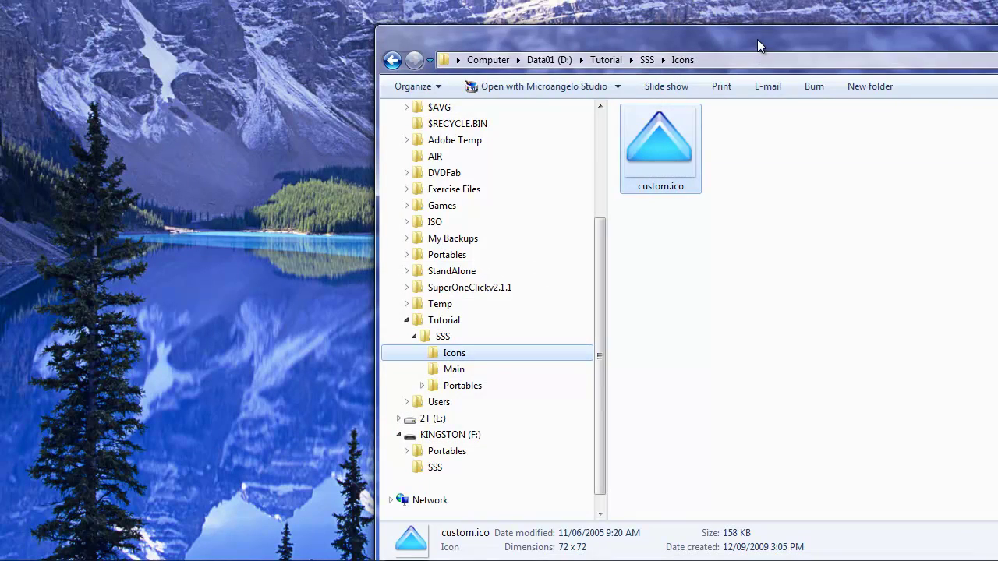
drag(755, 38, 668, 32)
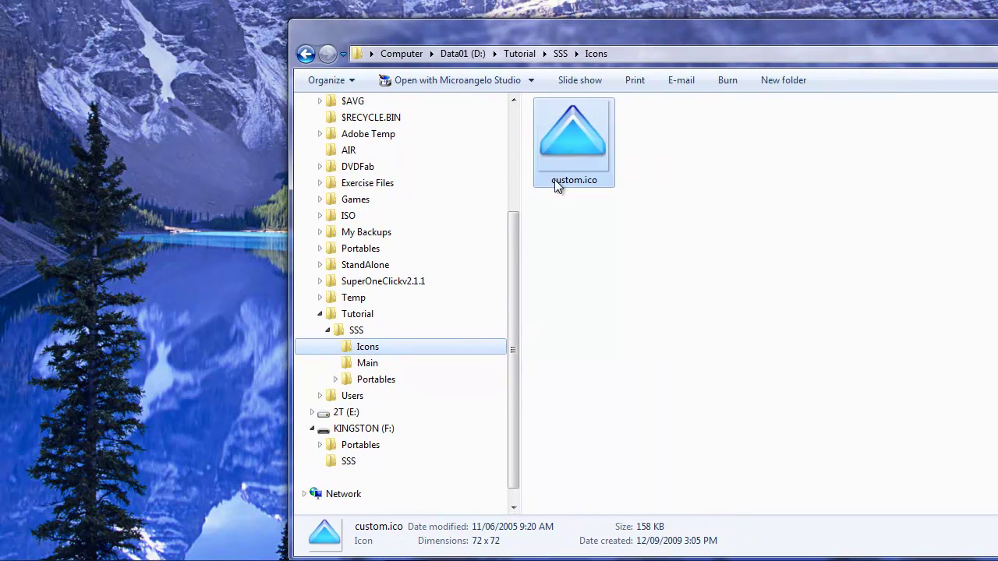
click(359, 330)
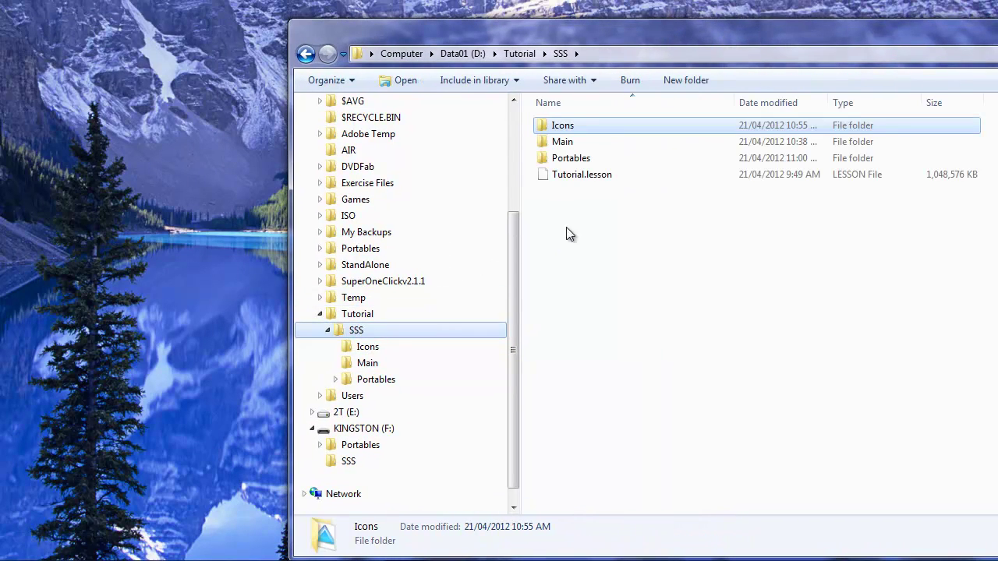
click(582, 178)
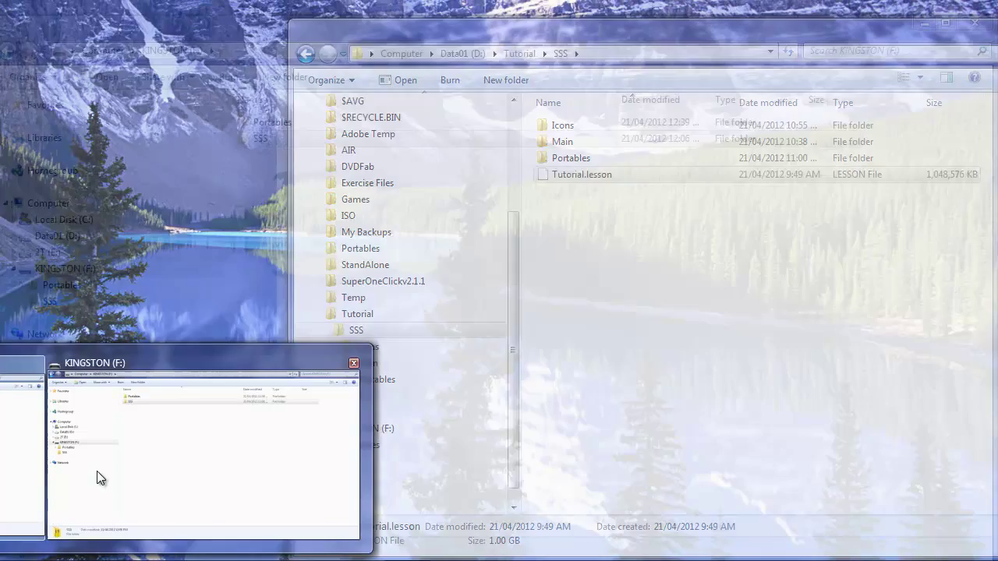
- Create and open a Vol folder on the KINGSTON (F:) drive
click(150, 452)
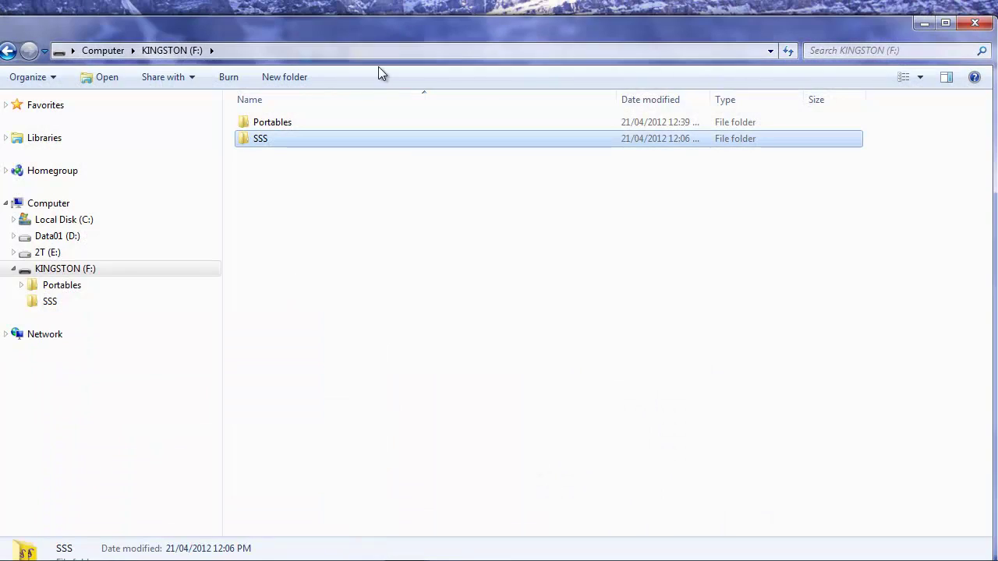
drag(390, 29, 526, 114)
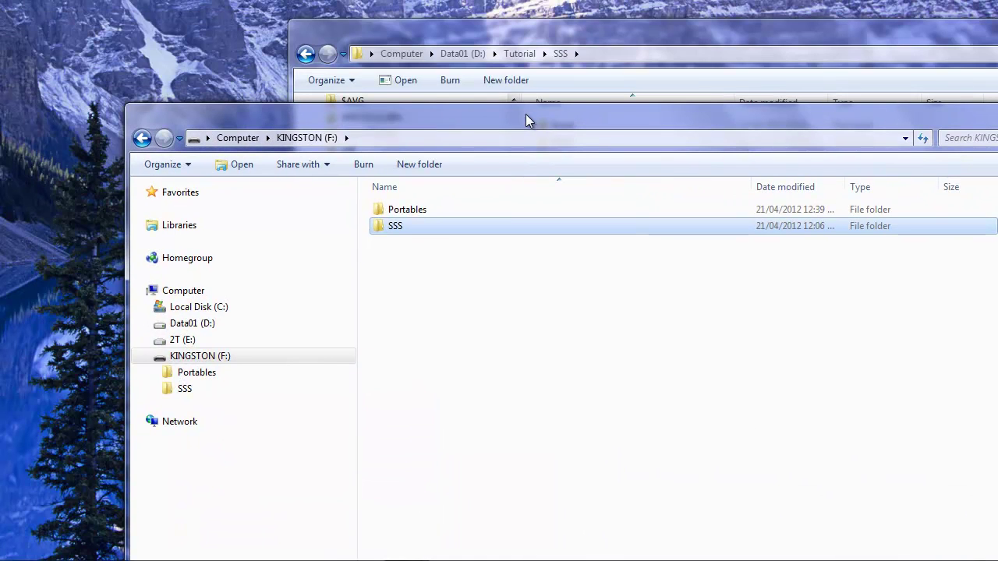
click(437, 164)
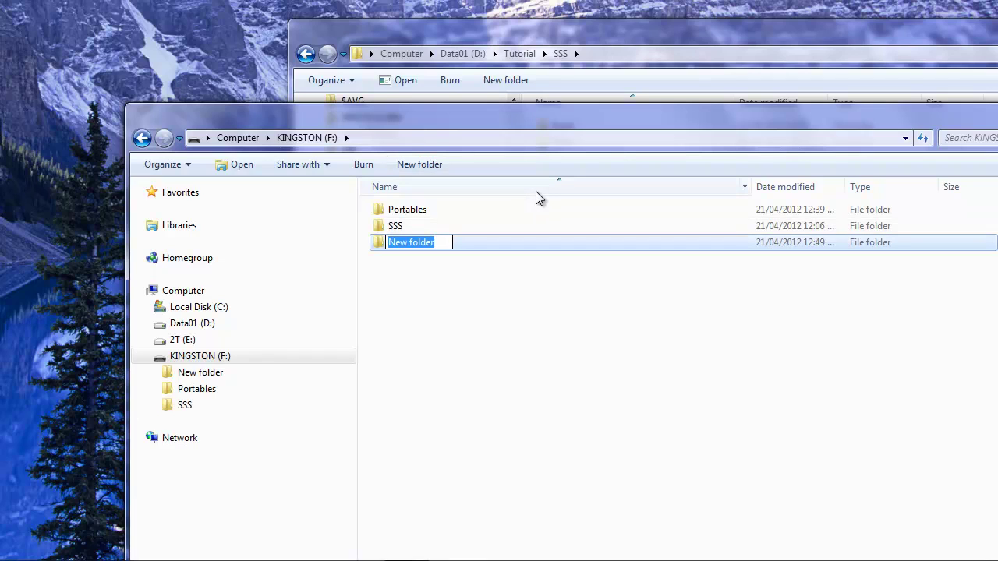
text(V)
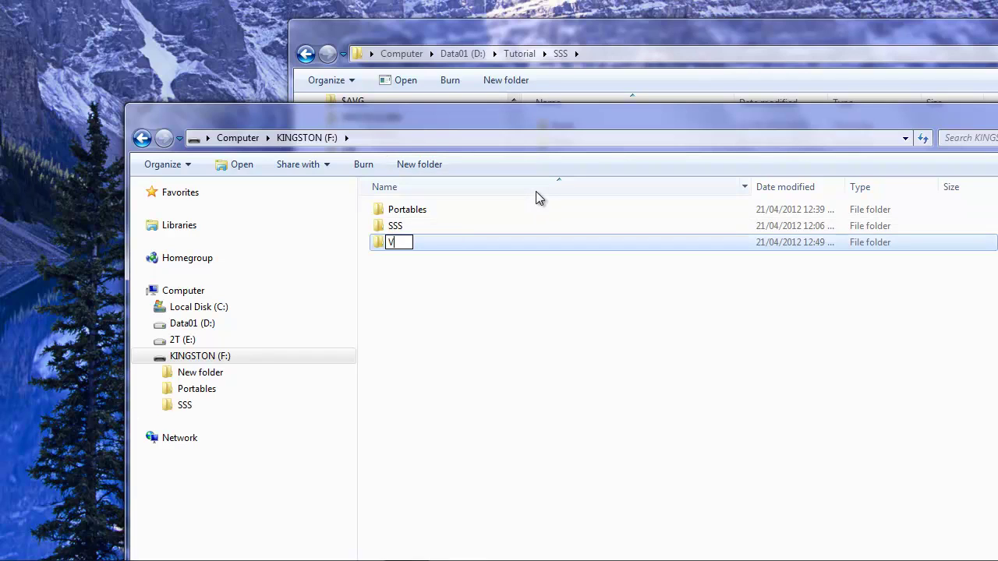
text(ol)
key(Return)
key(Return)
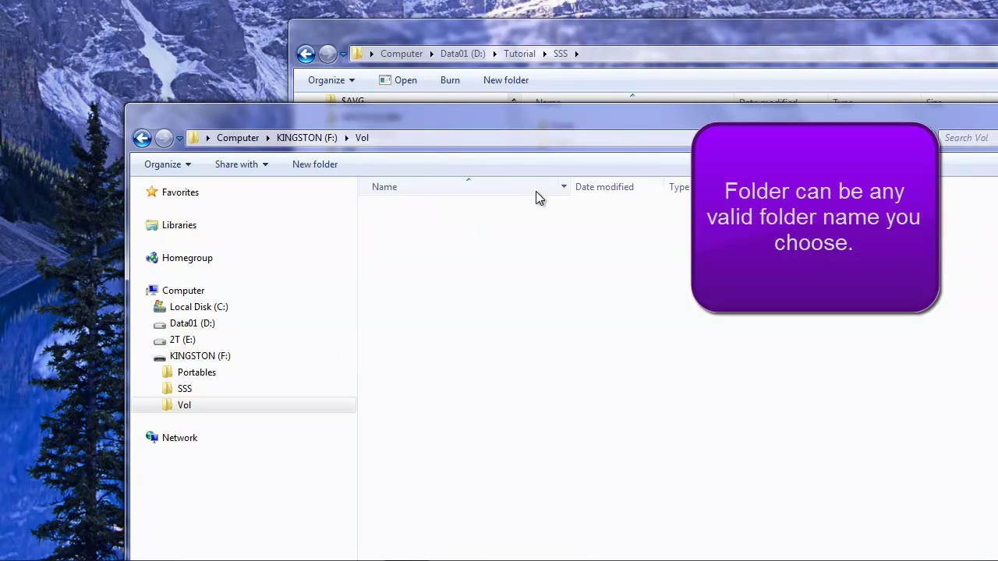
drag(562, 122, 481, 109)
- Copy the 1 GB Tutorial.lesson file into F:\Vol
click(596, 23)
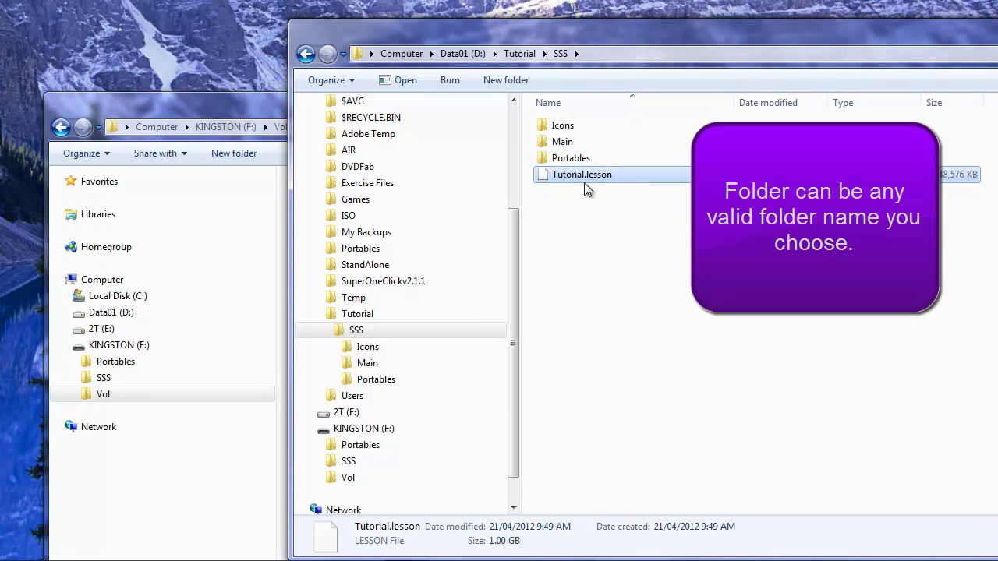
drag(584, 181, 390, 321)
key(alt+Tab)
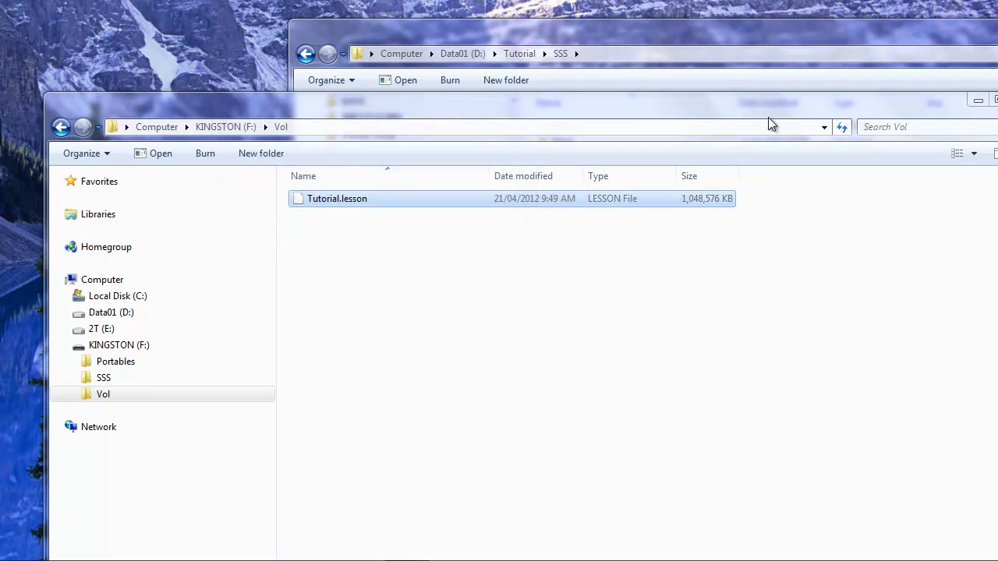
drag(755, 104, 680, 11)
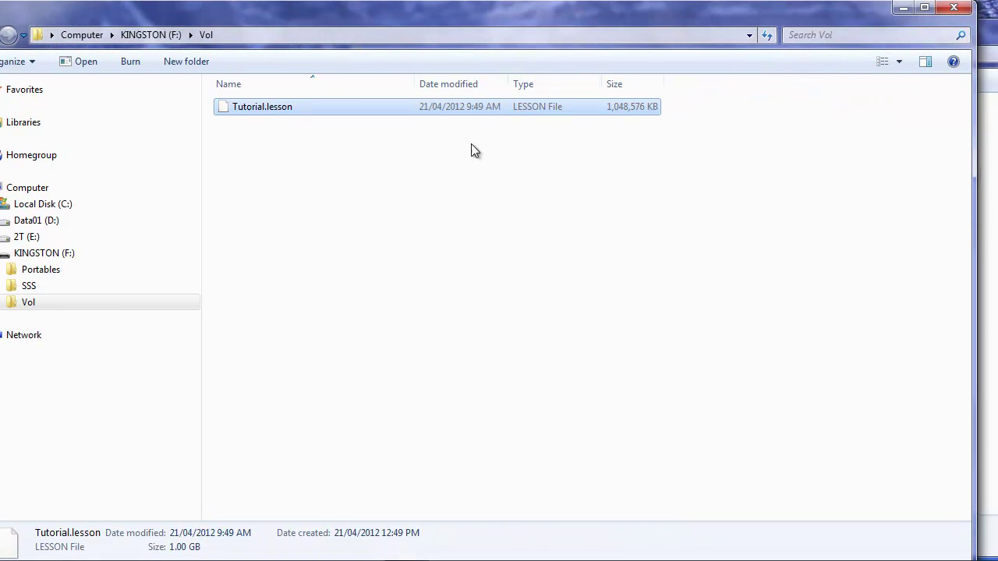
- Browse KINGSTON (F:) into Portables, look inside Keepass 2 Portable, and return to Portables
click(53, 254)
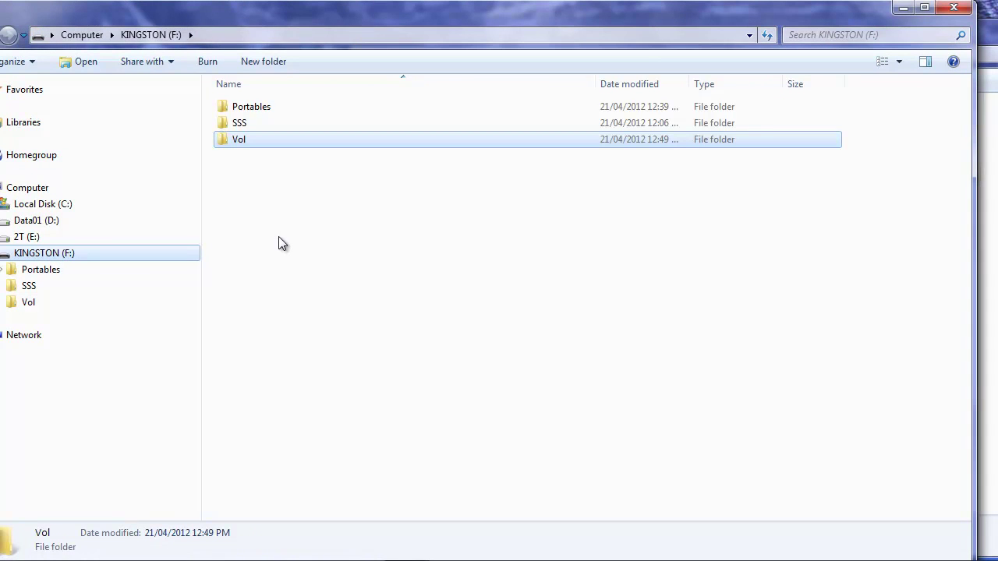
double_click(244, 116)
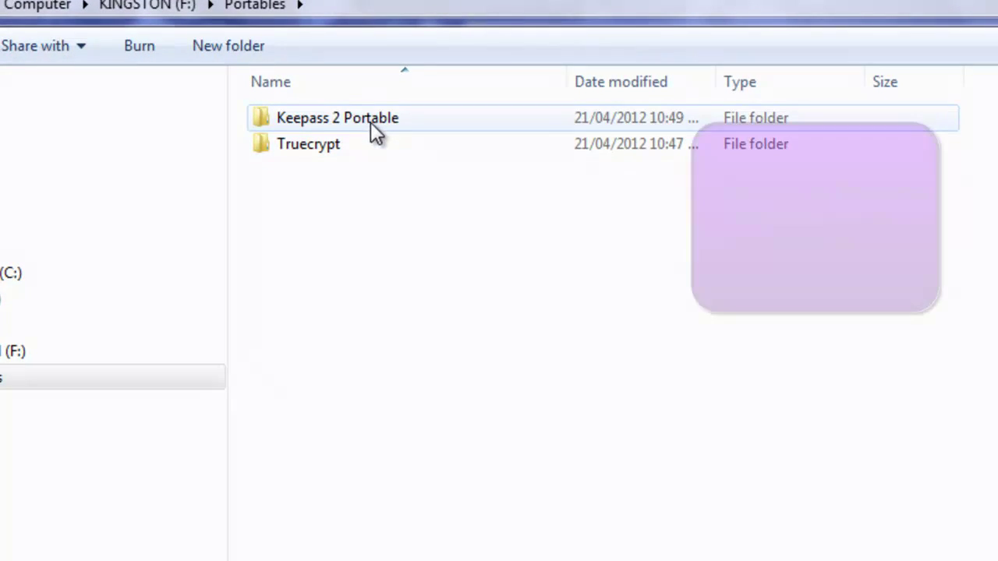
click(352, 144)
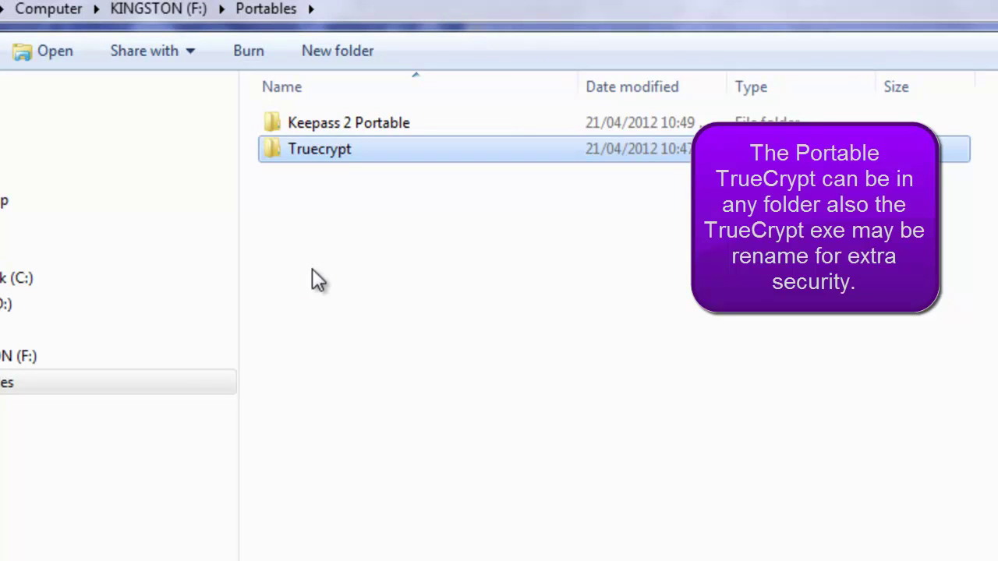
double_click(325, 128)
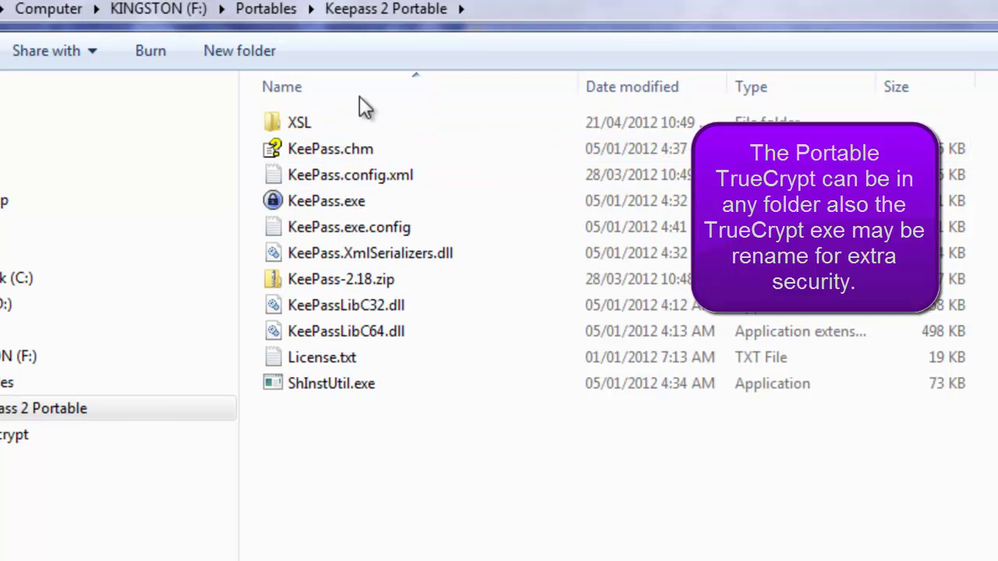
click(272, 12)
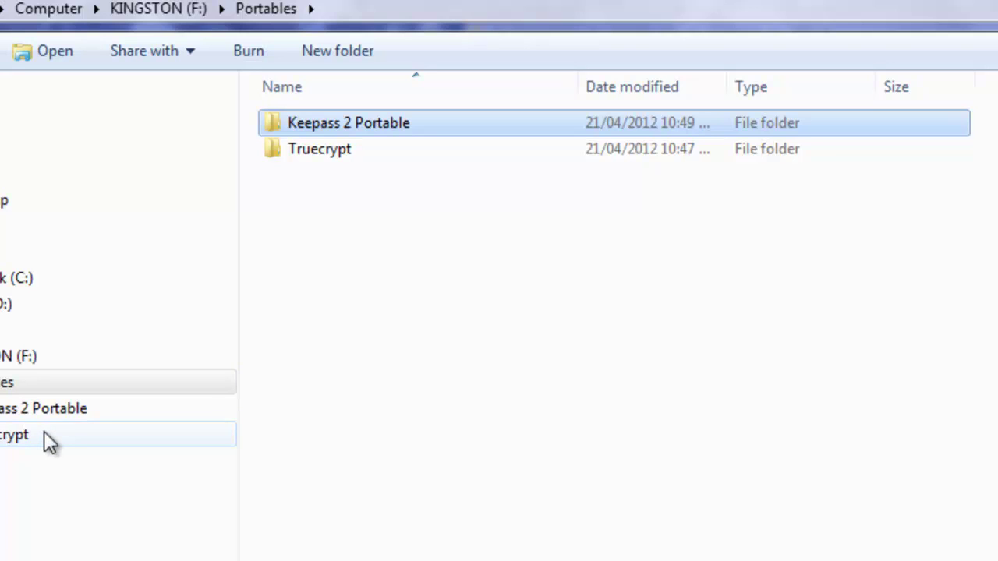
- Open the SSS folder holding SssSettings.exe and SssTC.exe
click(4, 462)
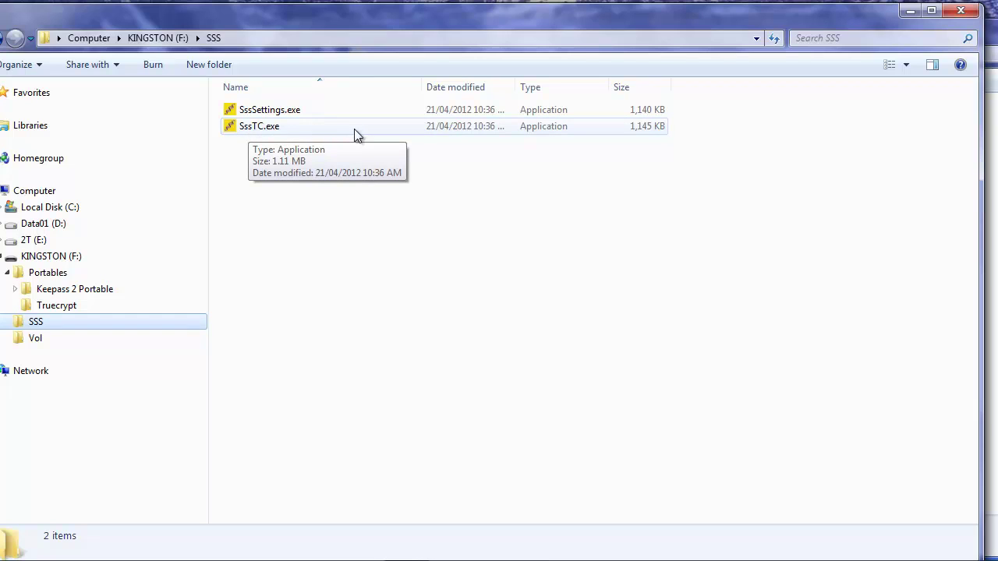
- Launch SssSettings.exe and set the TrueCrypt location to Portables\Truecrypt\TrueCrypt.exe
double_click(281, 114)
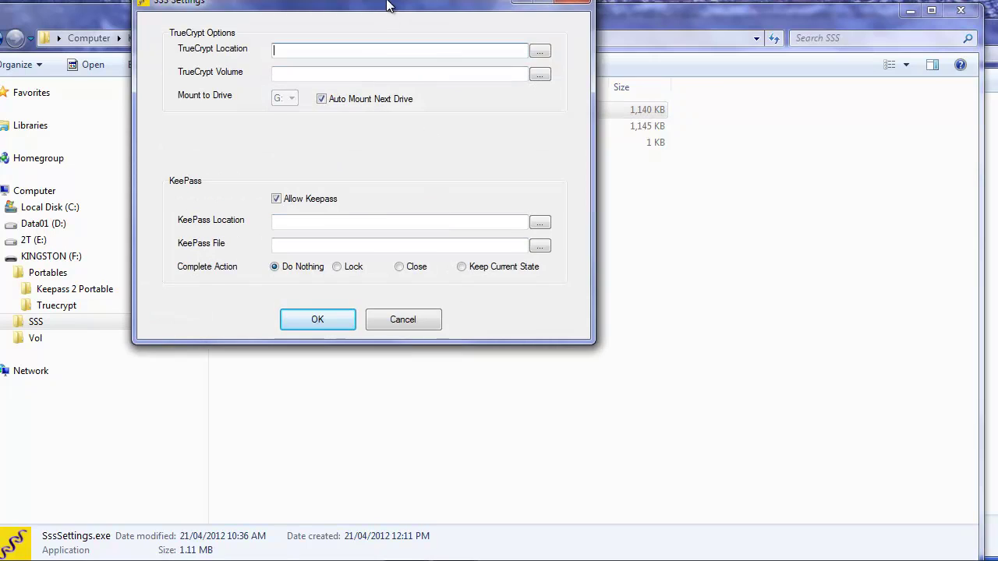
drag(388, 5, 503, 67)
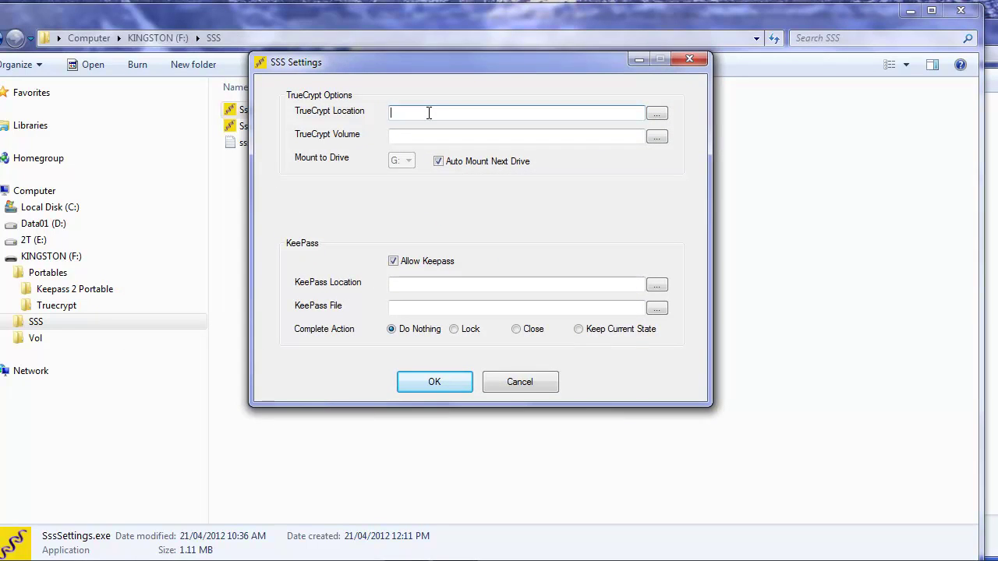
click(657, 114)
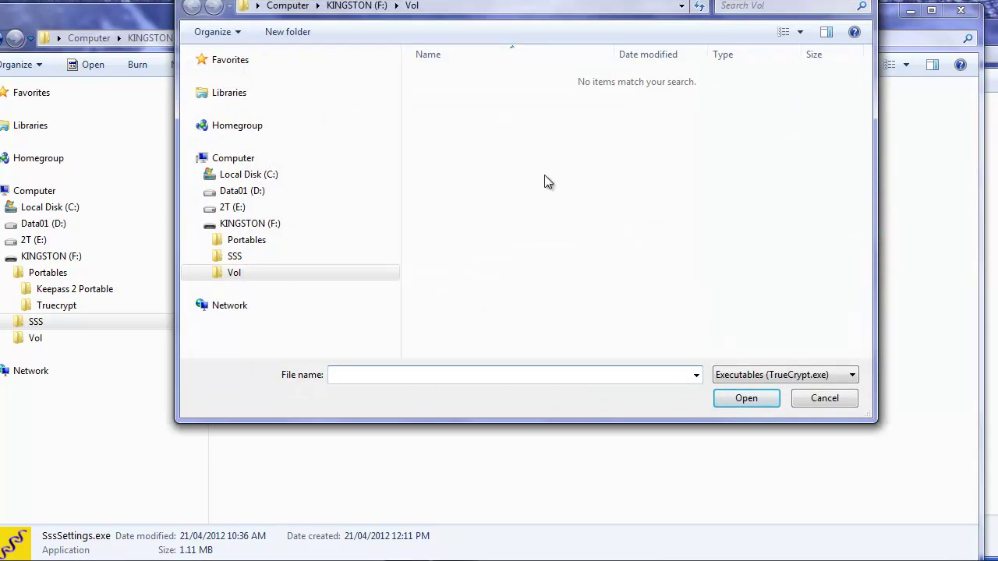
click(282, 239)
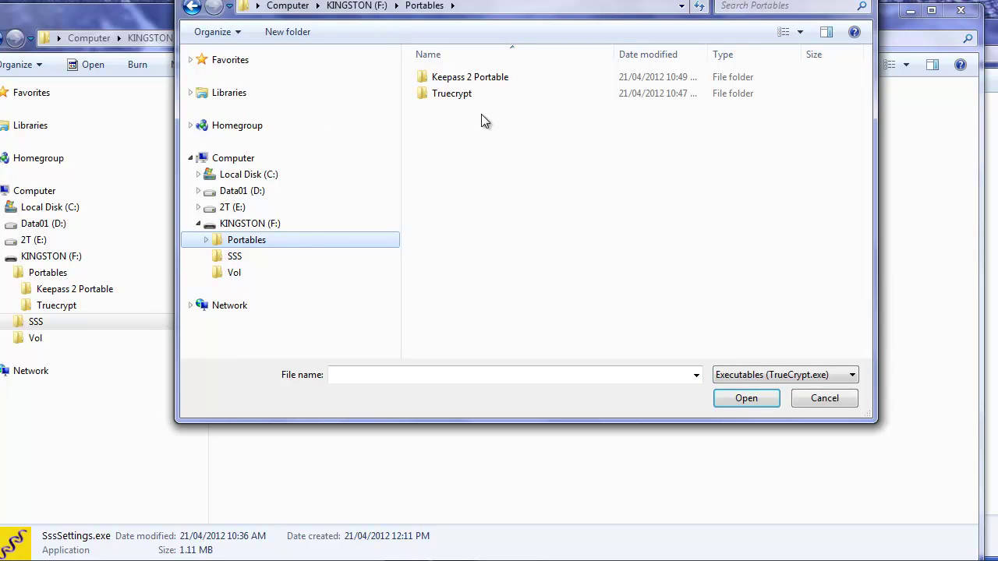
double_click(466, 92)
click(463, 77)
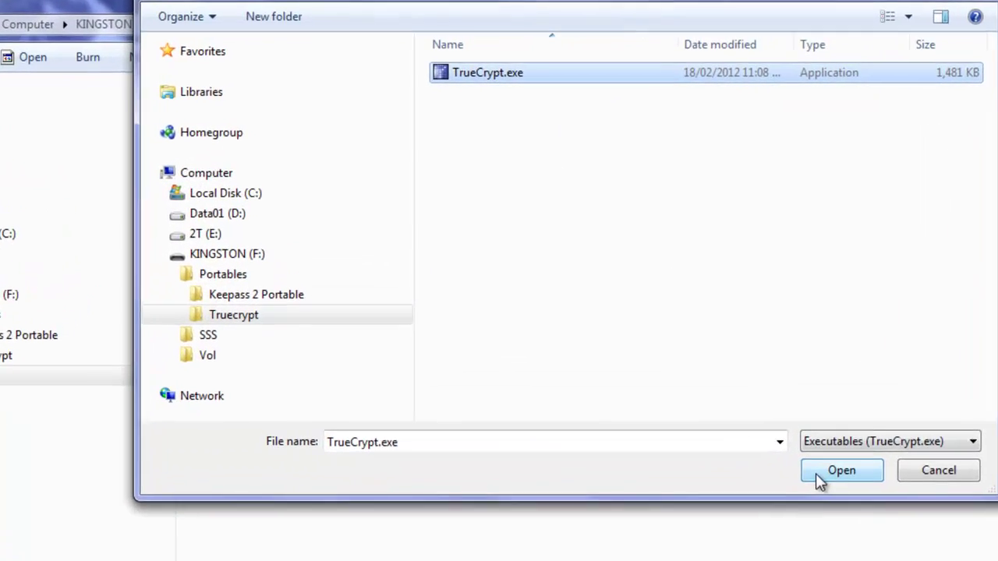
click(816, 473)
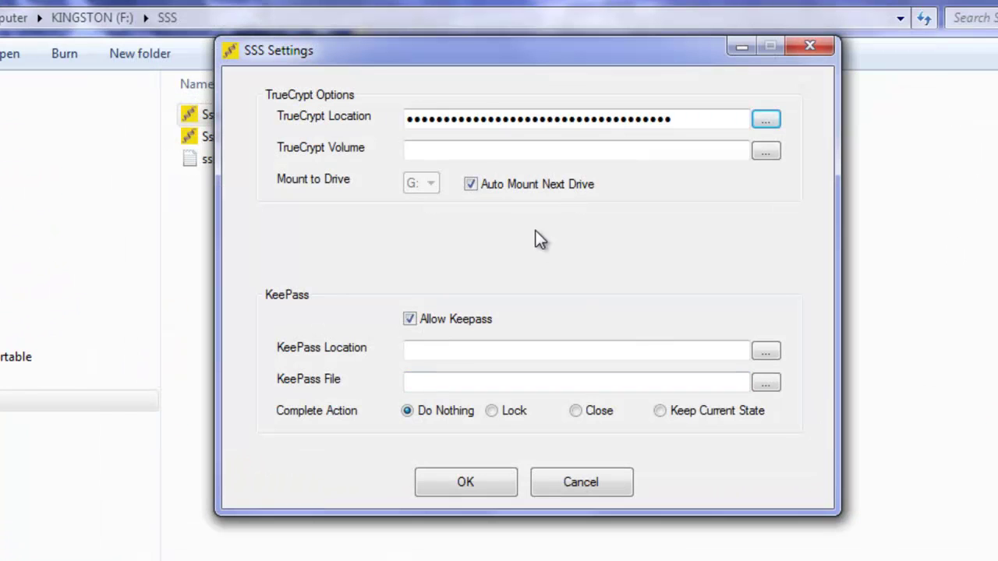
- Set the TrueCrypt volume to Vol\Tutorial.lesson and untick Allow Keepass
click(421, 151)
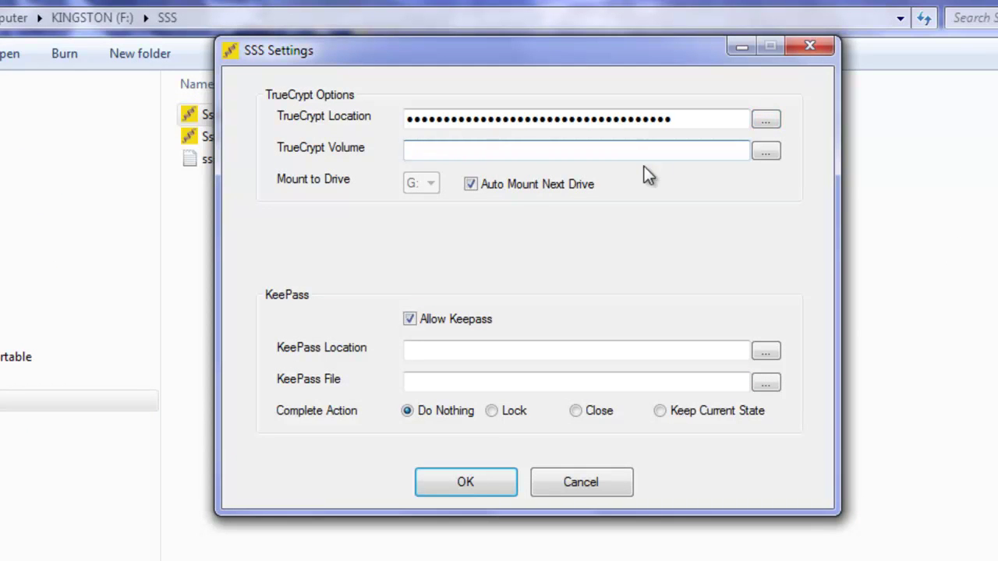
click(766, 155)
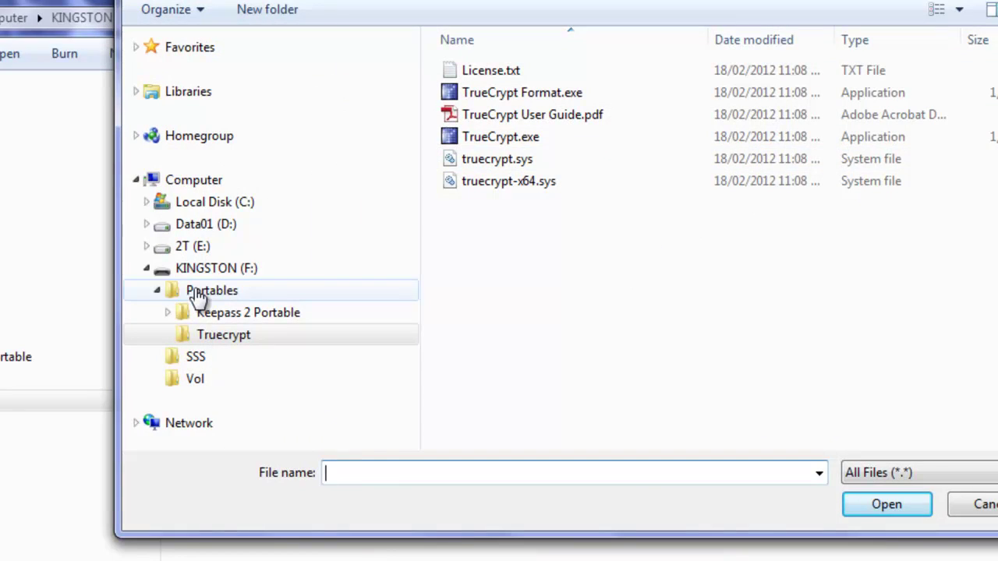
click(207, 379)
click(508, 74)
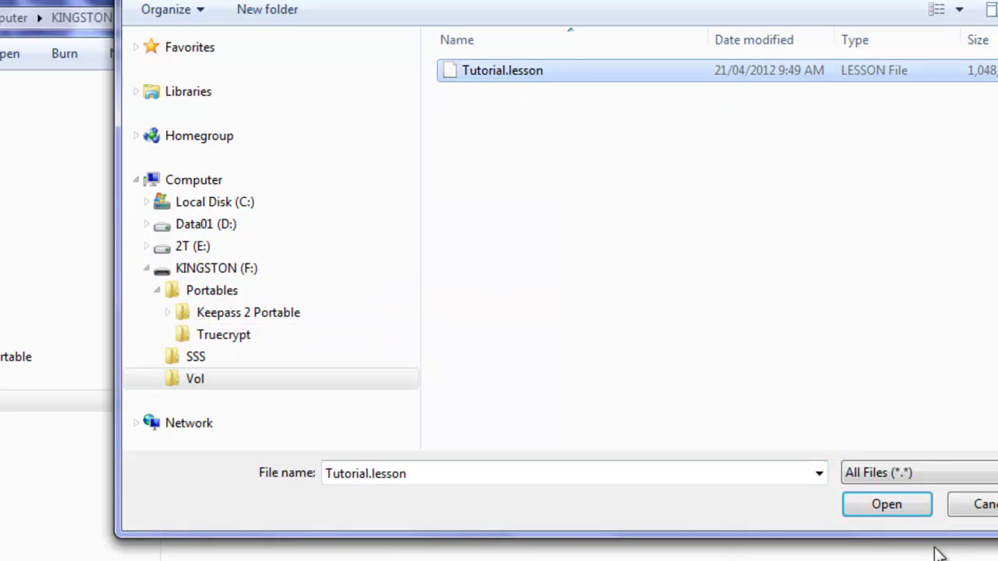
click(892, 505)
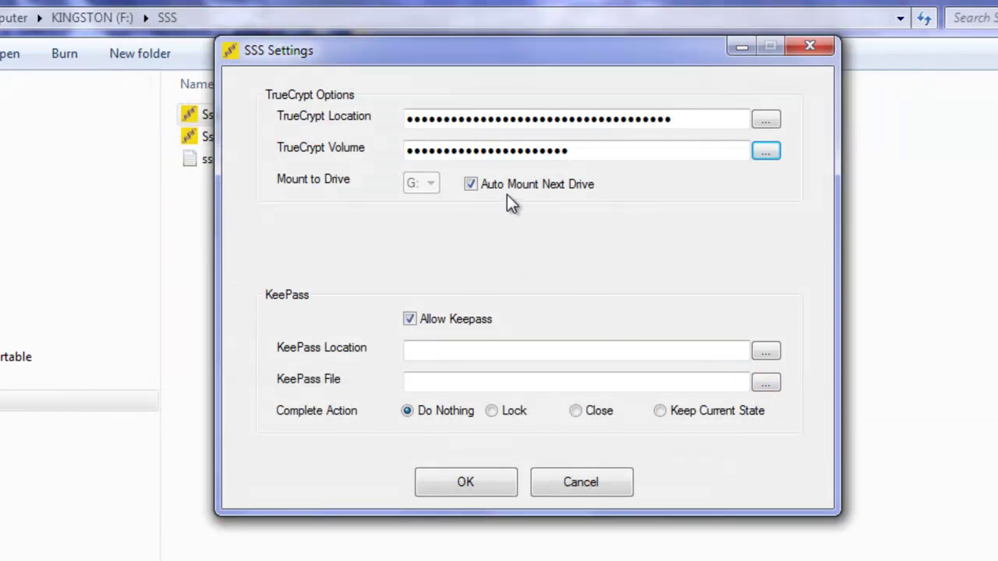
mouse_move(528, 195)
click(428, 319)
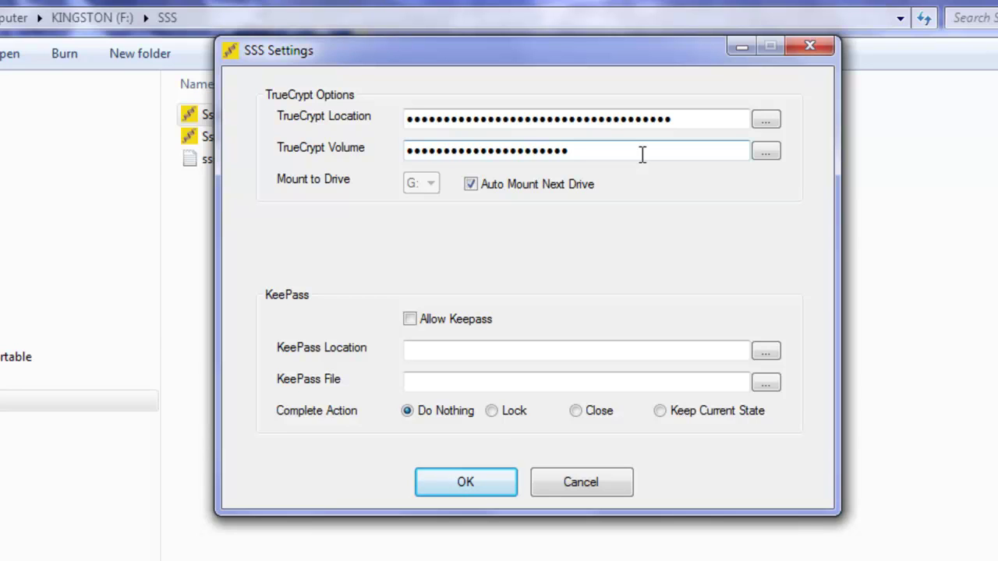
click(471, 484)
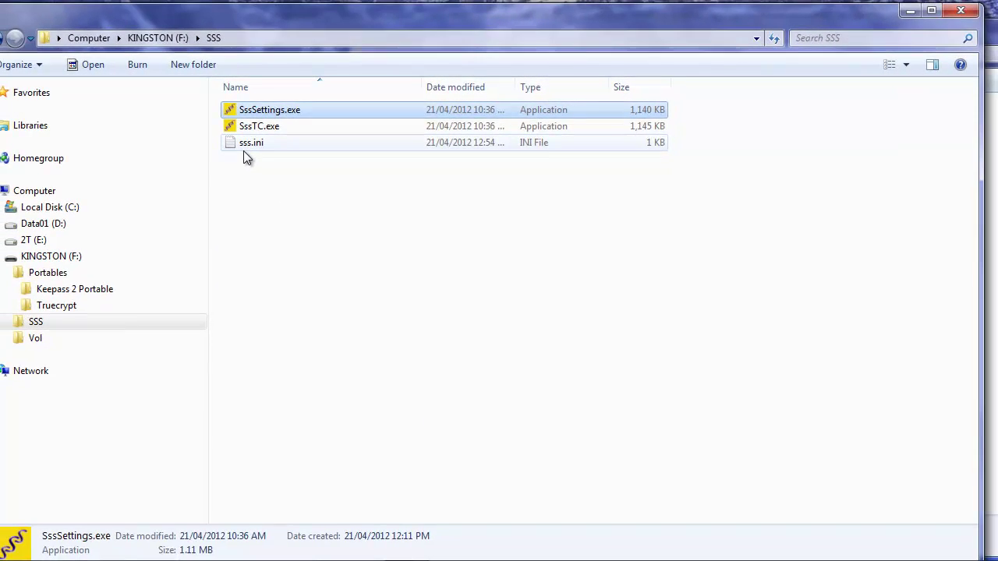
- Open sss.ini in Notepad++ to check the saved settings such as MTD=G, then close it
double_click(243, 146)
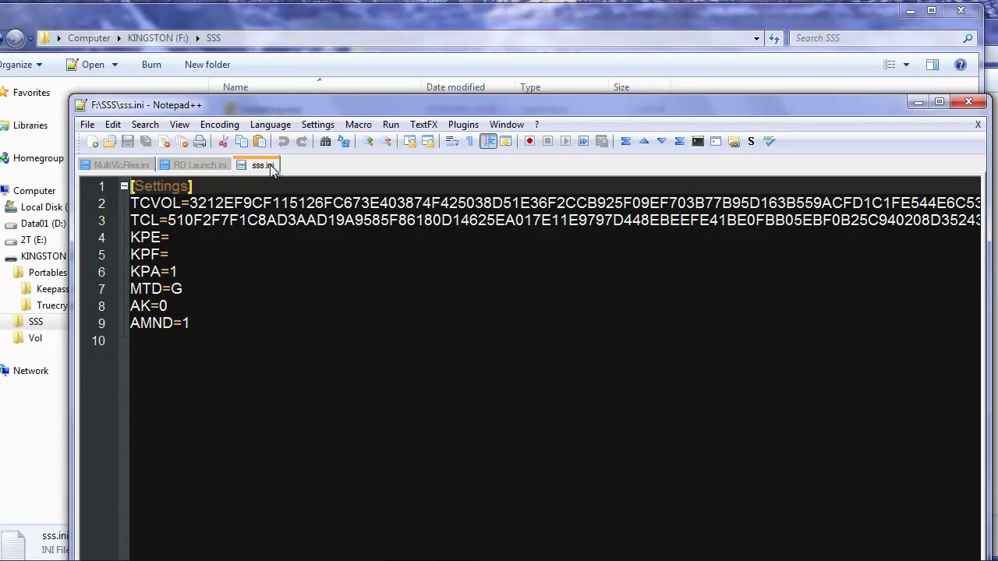
click(969, 103)
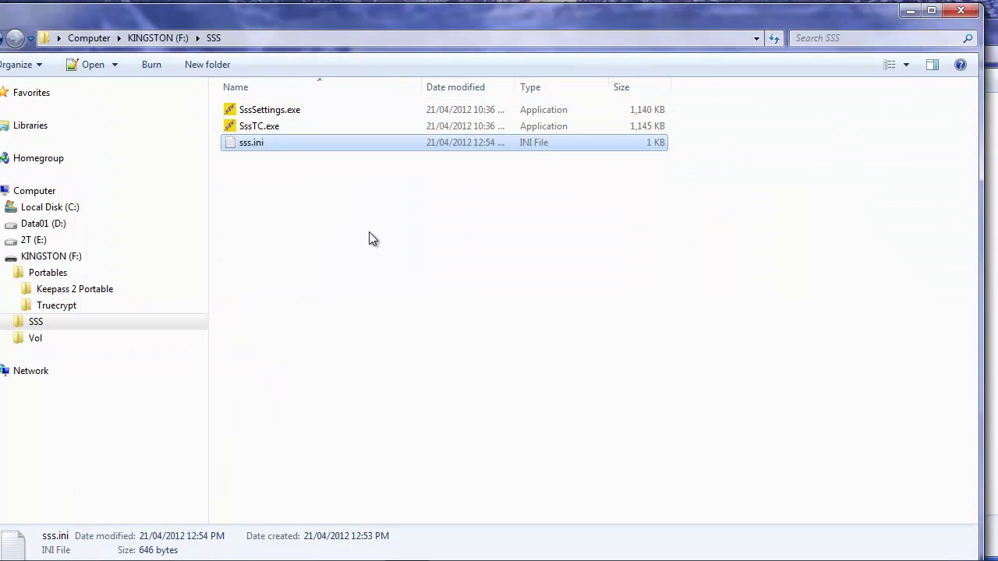
- Run SssTC.exe from F:\SSS and enter the volume password to mount Tutorial.lesson as G:
click(66, 256)
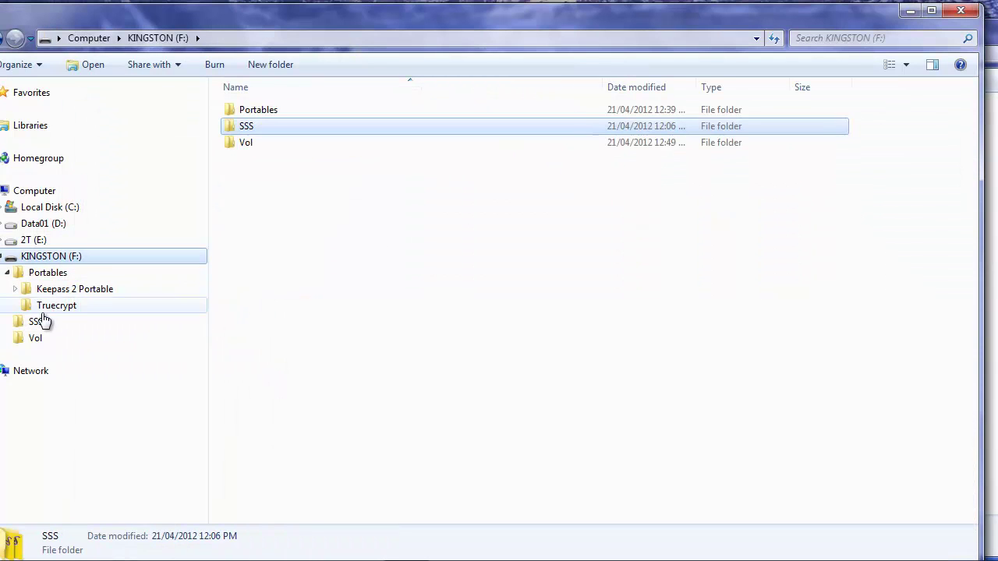
click(40, 341)
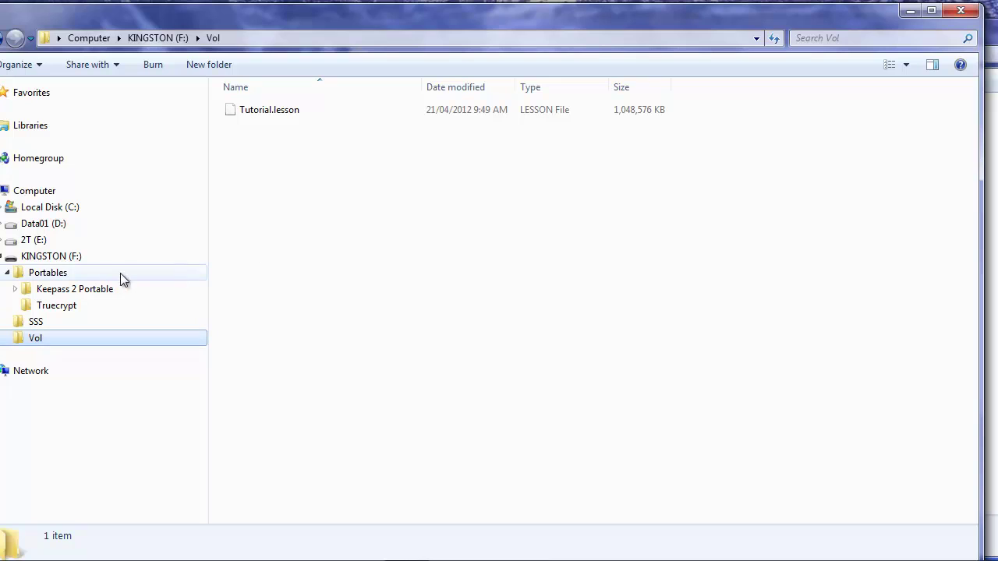
click(56, 276)
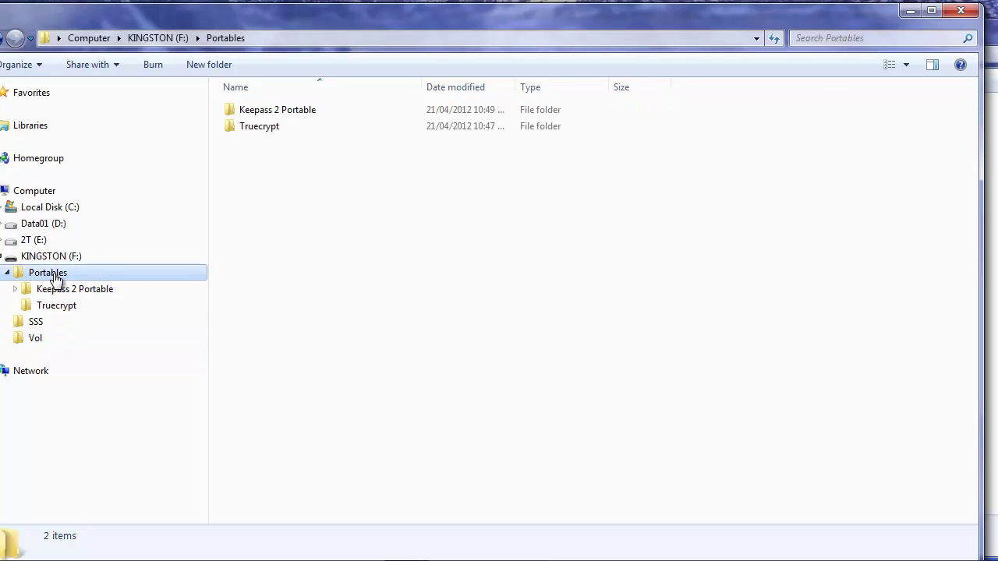
click(38, 322)
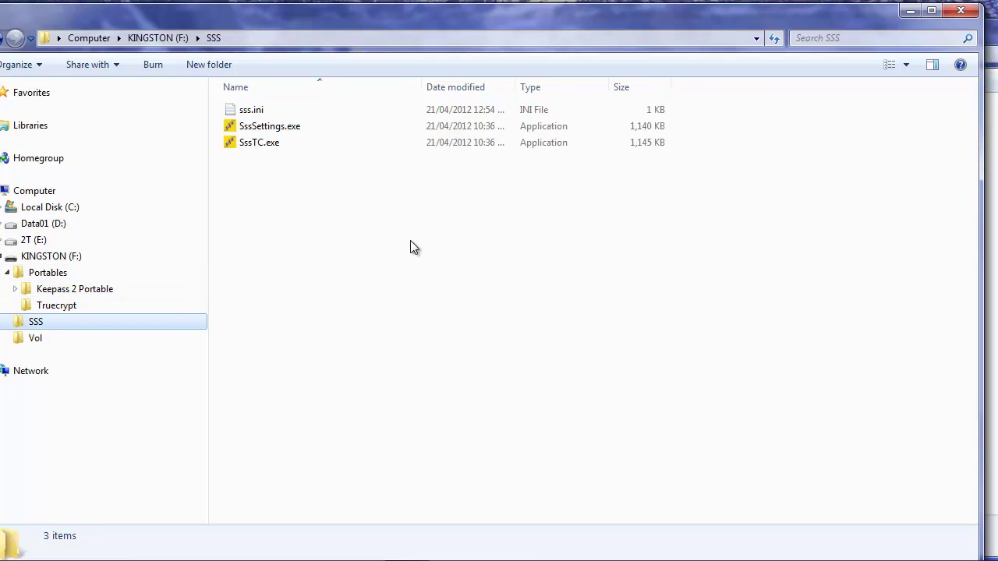
double_click(256, 145)
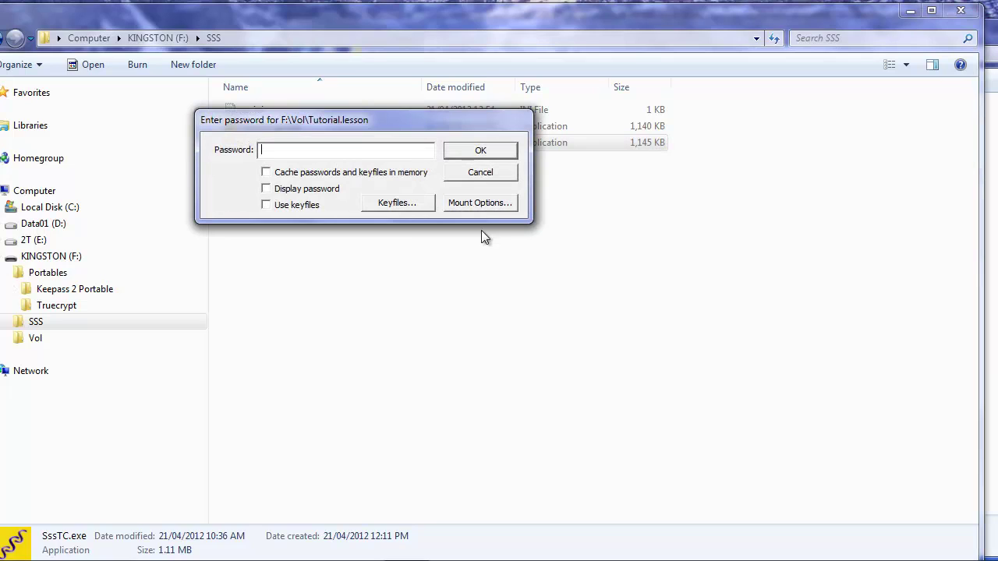
text(****)
key(Return)
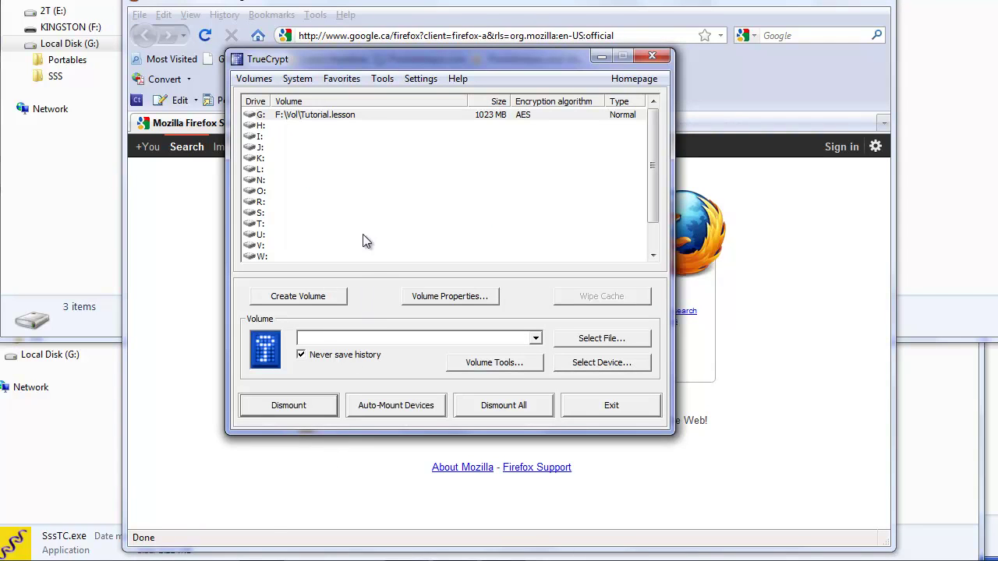
- Close the TrueCrypt window showing G: mounted, then close portable Firefox
click(330, 117)
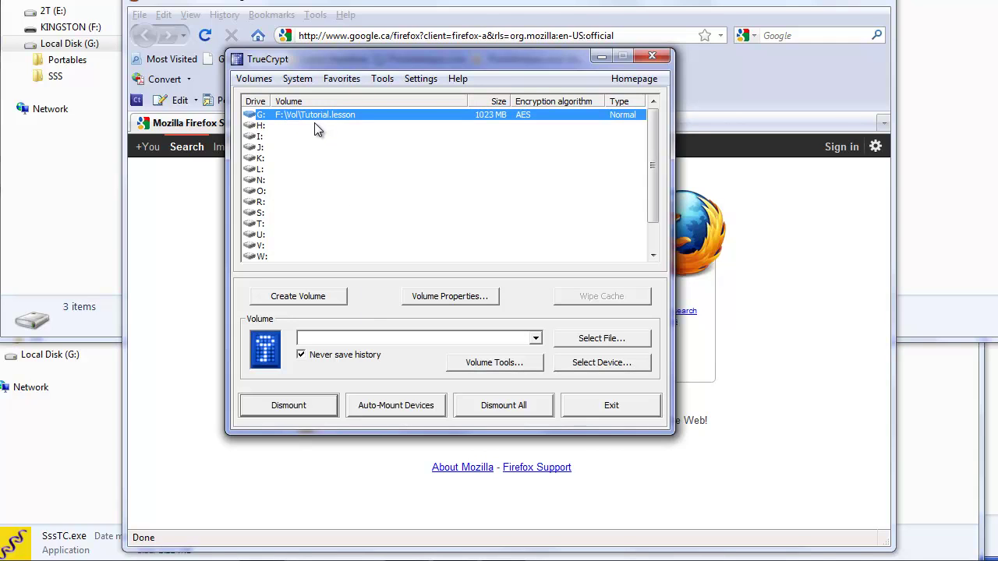
click(661, 55)
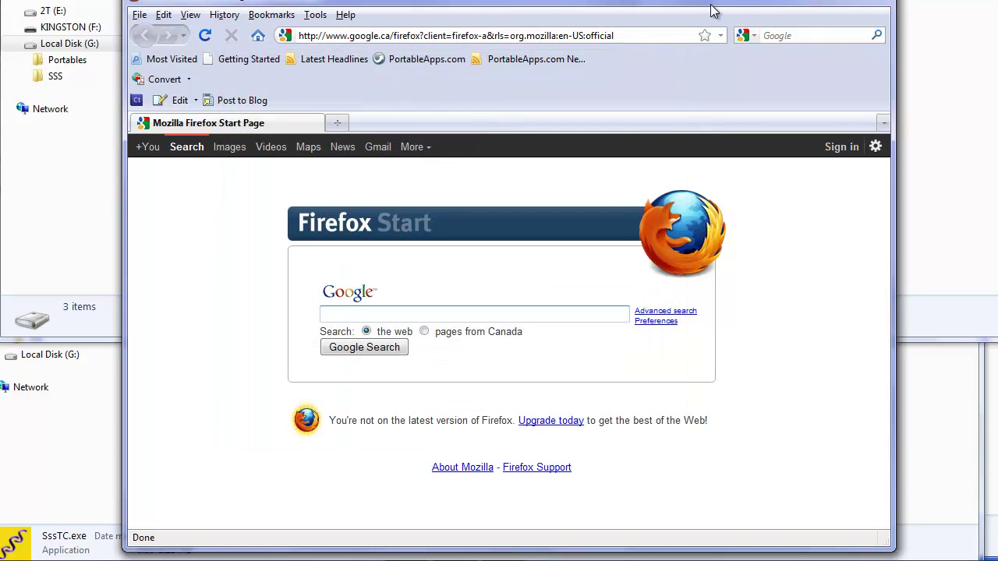
drag(711, 4, 707, 26)
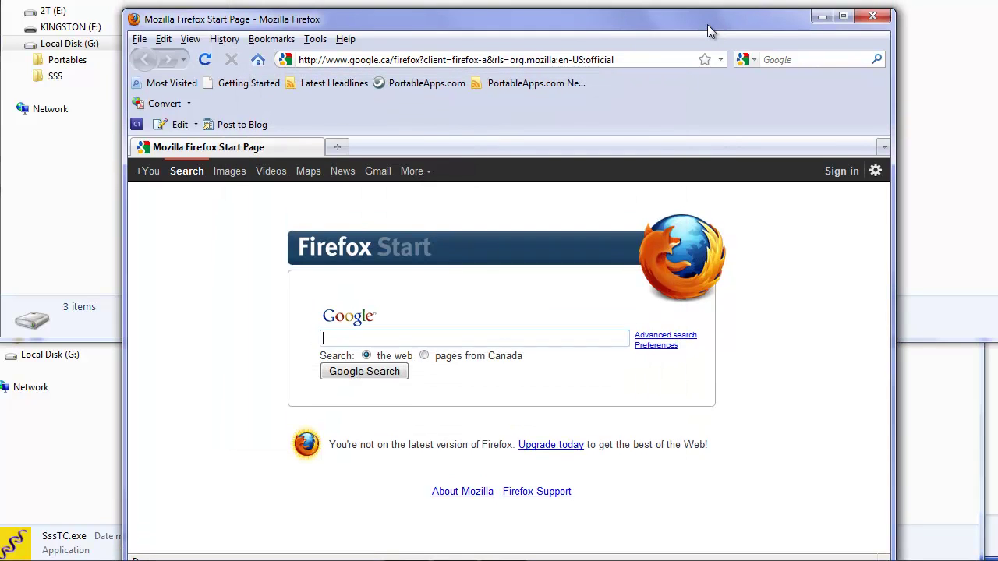
click(877, 15)
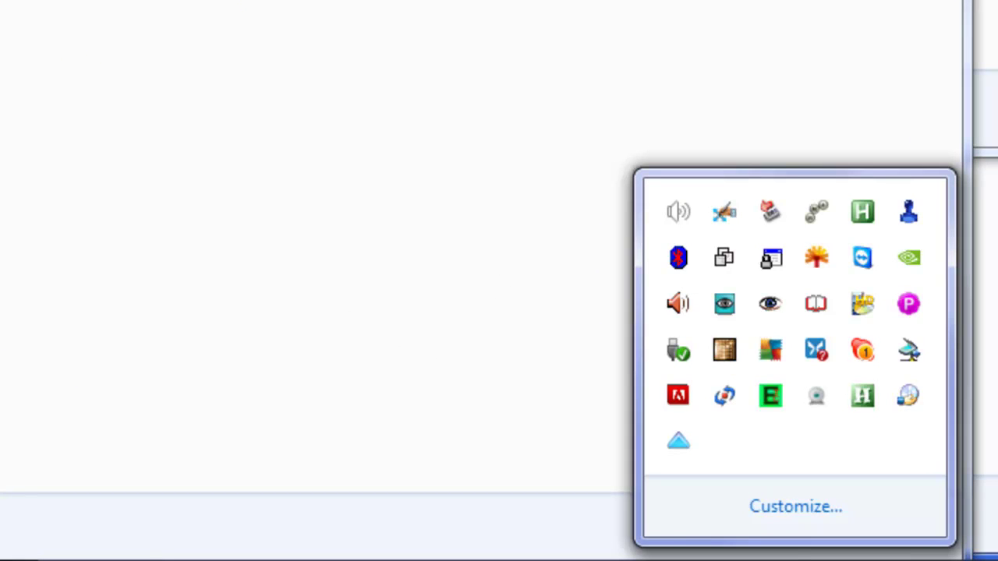
right_click(682, 445)
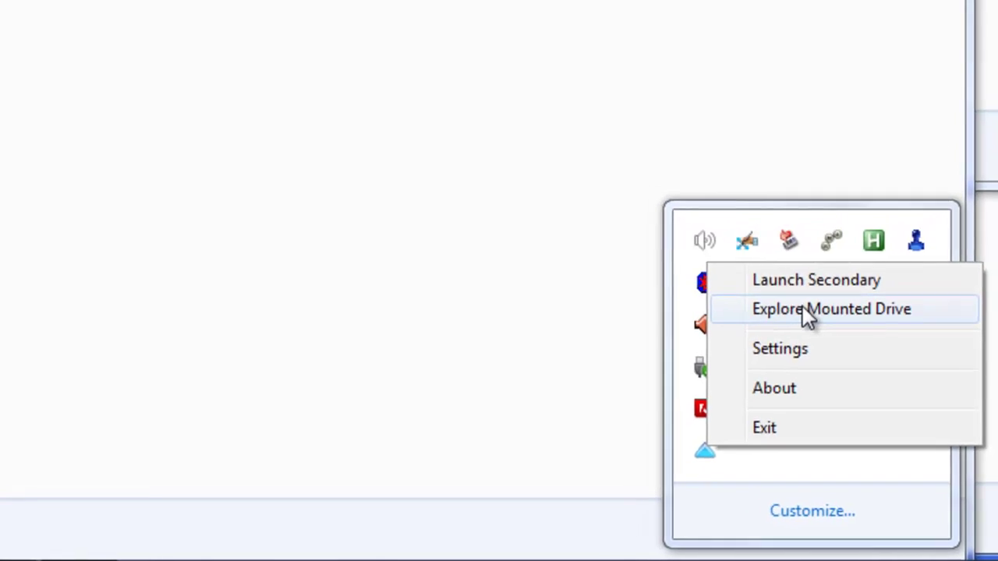
click(807, 316)
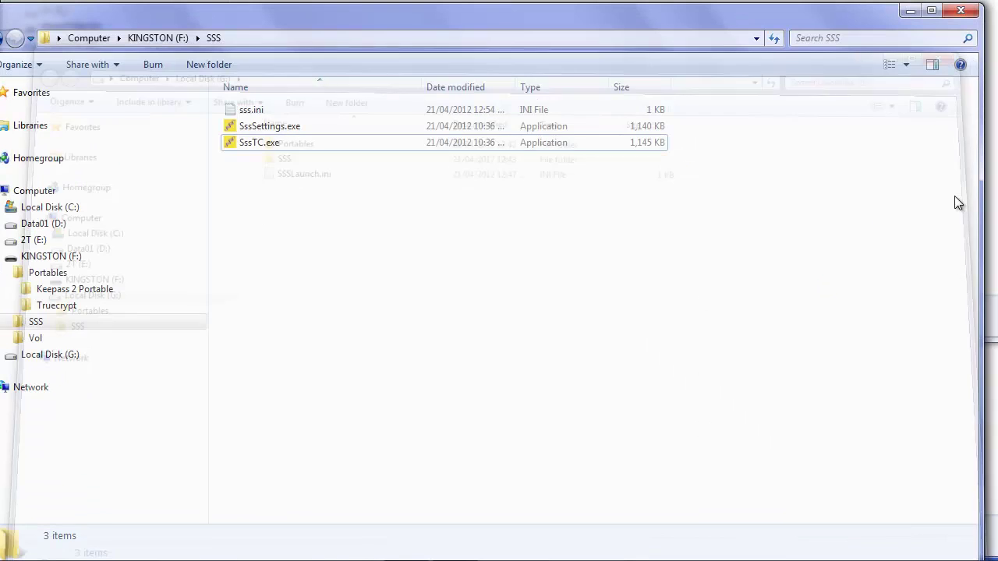
click(873, 554)
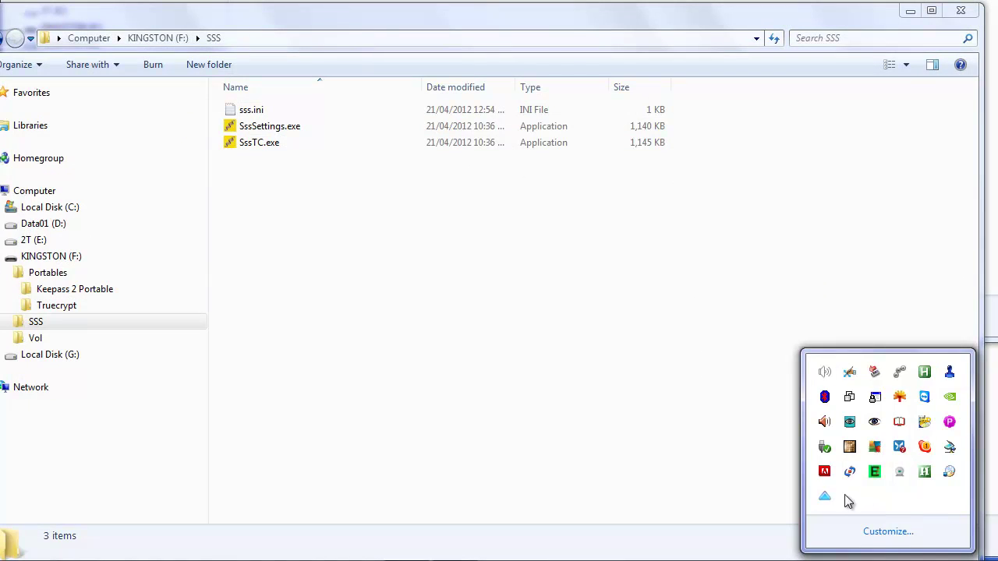
right_click(825, 499)
click(871, 398)
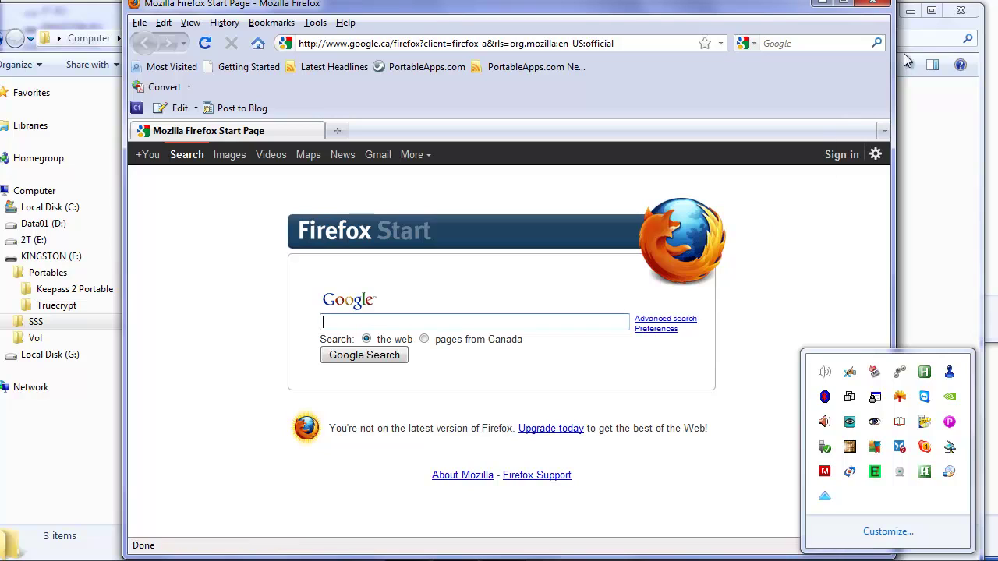
drag(850, 11, 850, 20)
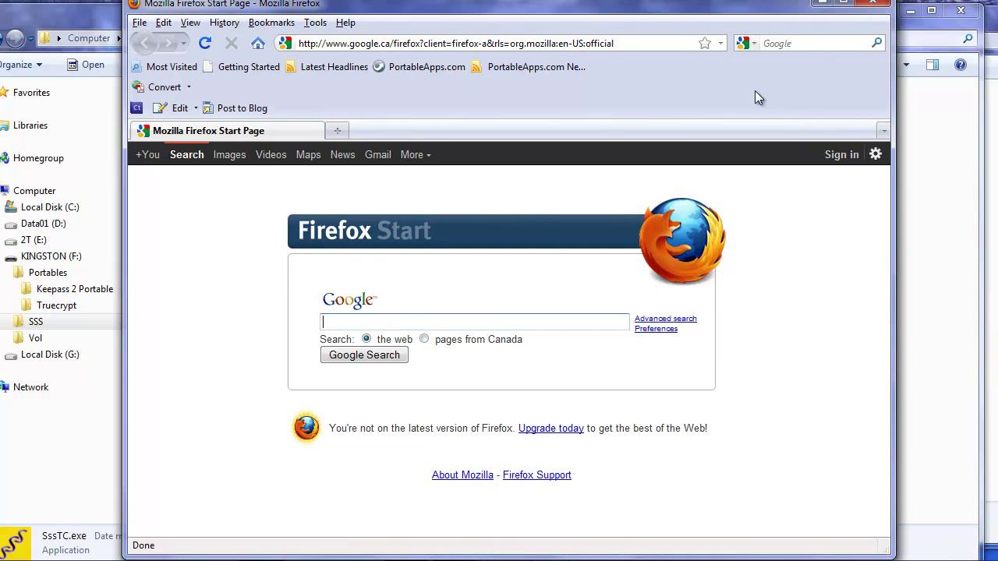
click(873, 2)
- Untick Launch Explorer on Startup in the SSS tray Settings and save with OK
click(889, 557)
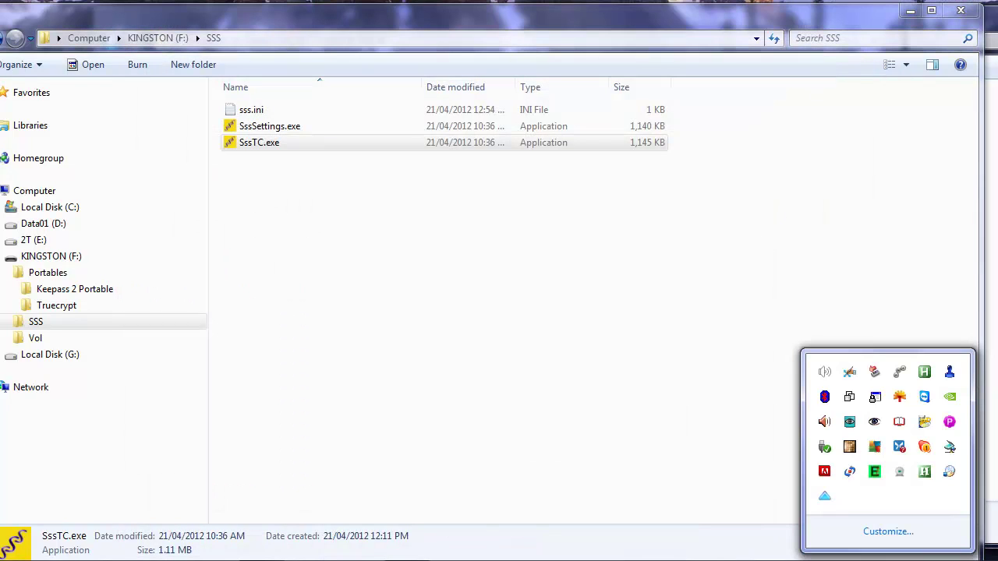
right_click(829, 496)
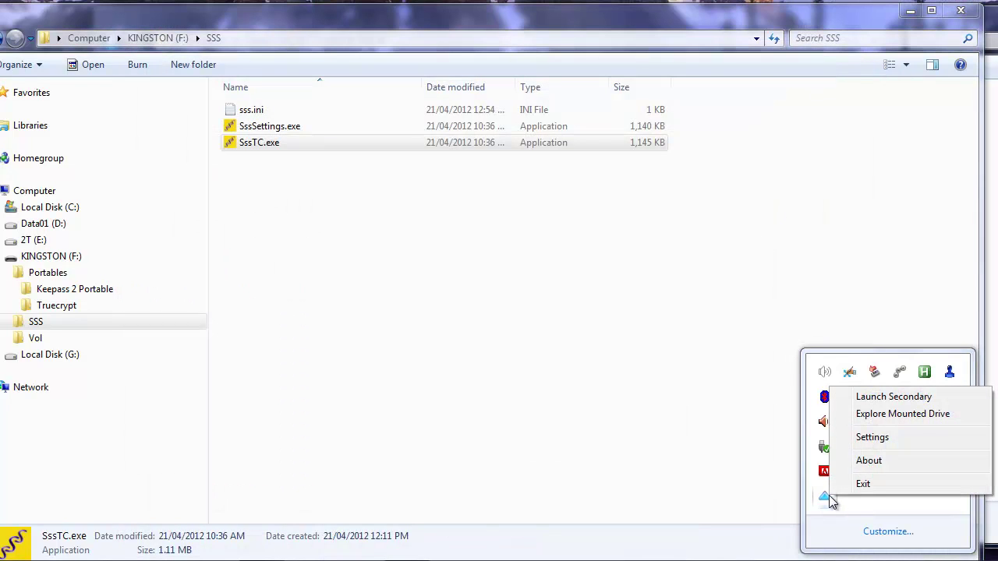
click(875, 439)
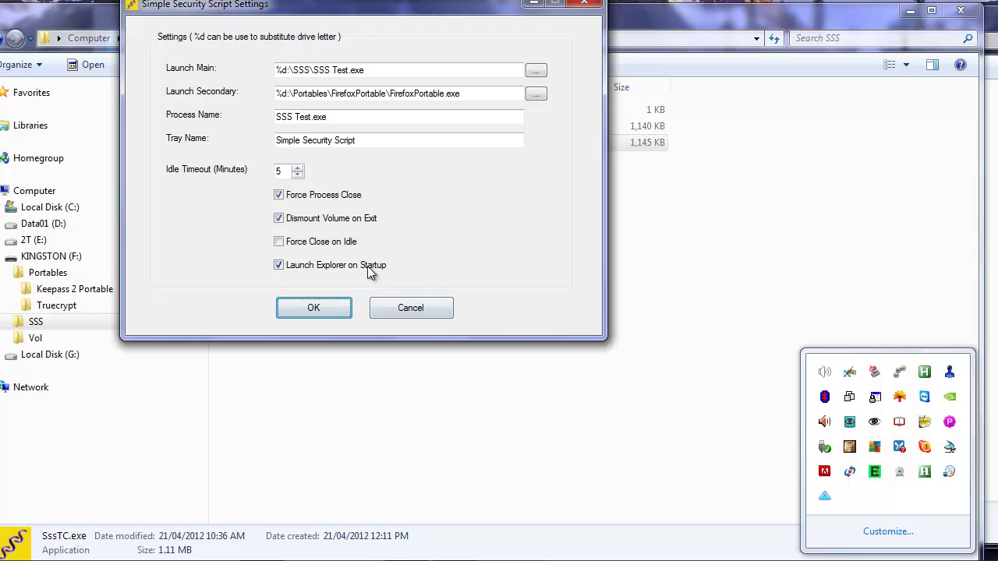
click(324, 266)
click(347, 311)
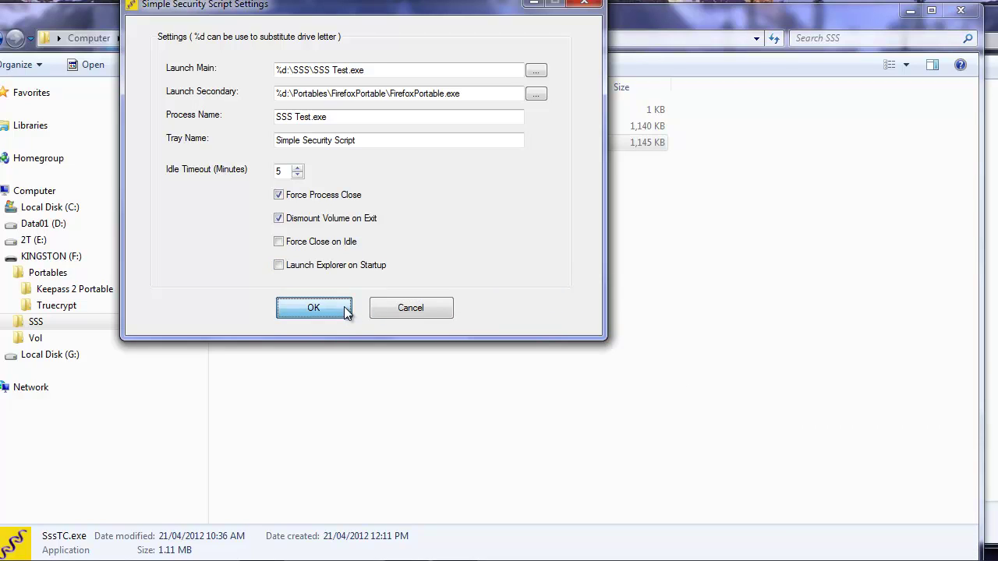
click(887, 560)
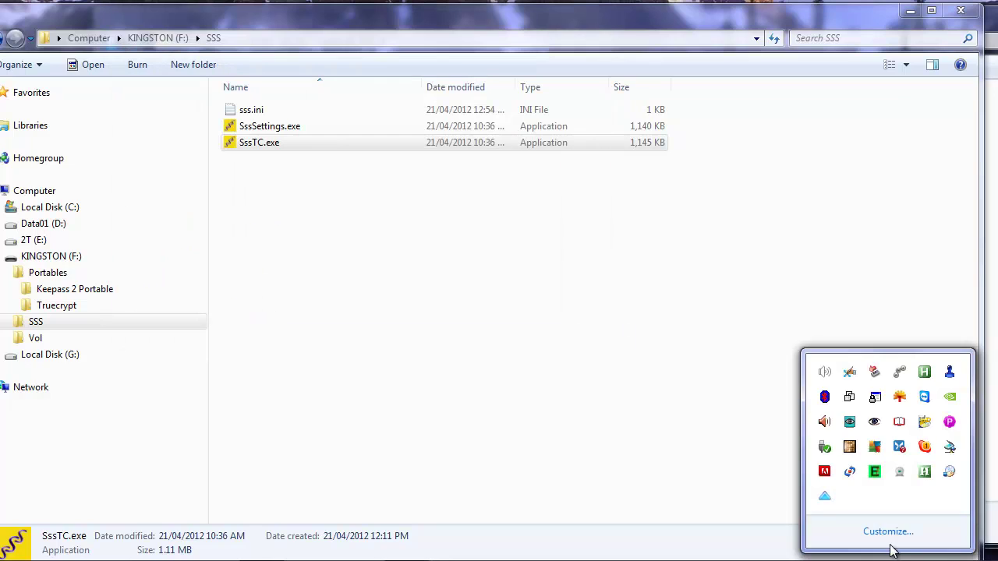
- Exit the launcher from the tray, confirm TrueCrypt lists no volumes, then rerun SssTC.exe
right_click(829, 497)
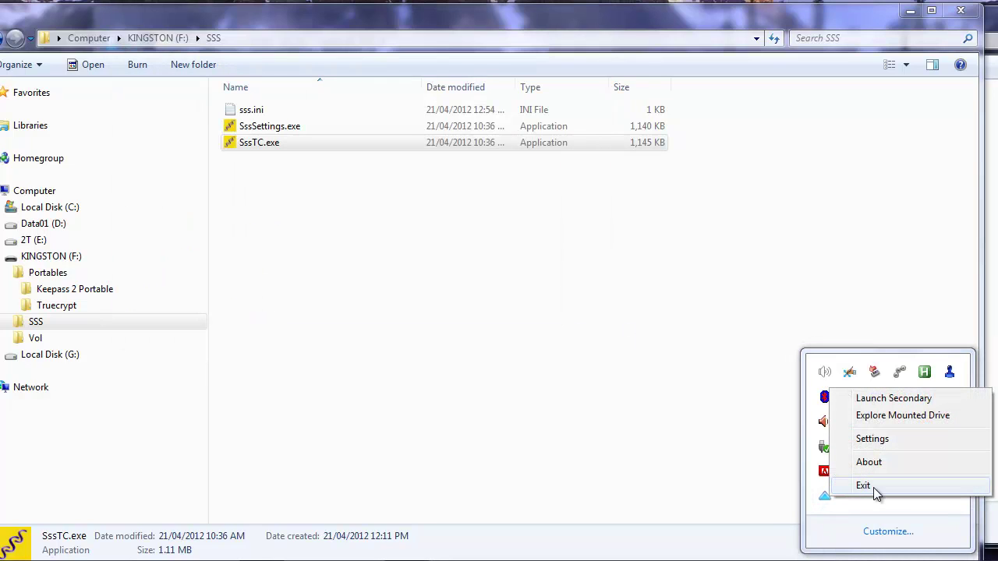
click(864, 486)
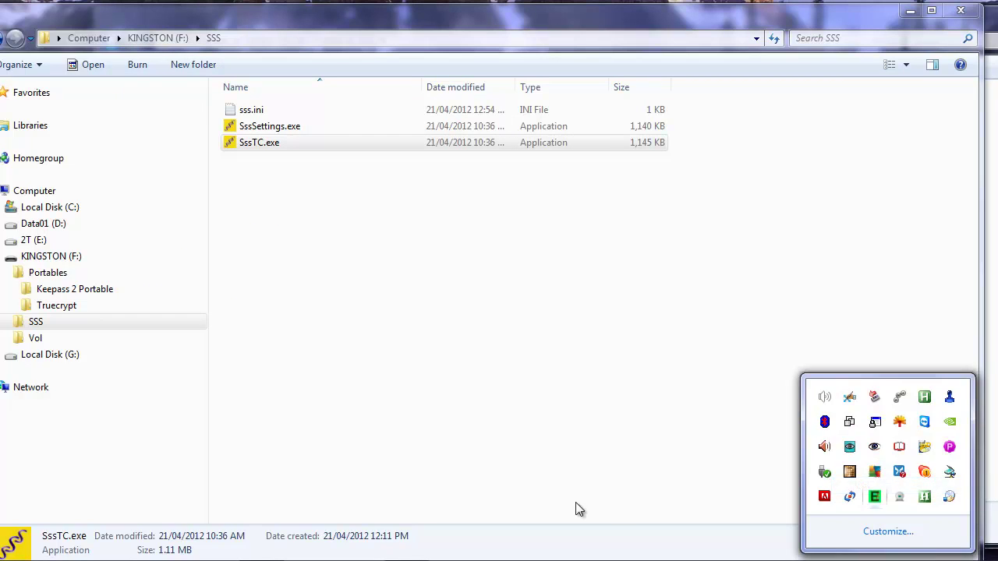
double_click(107, 54)
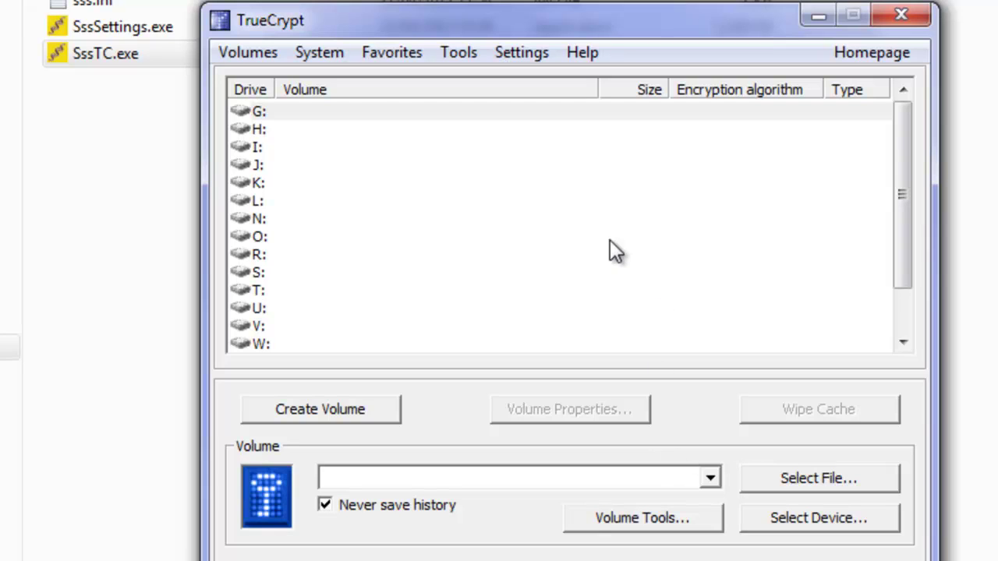
drag(607, 26, 733, 75)
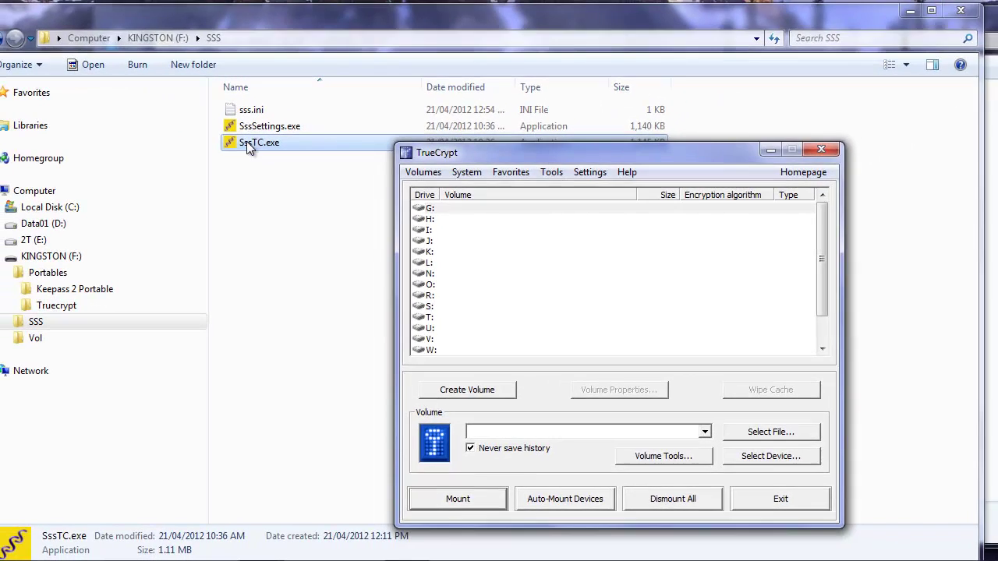
double_click(97, 55)
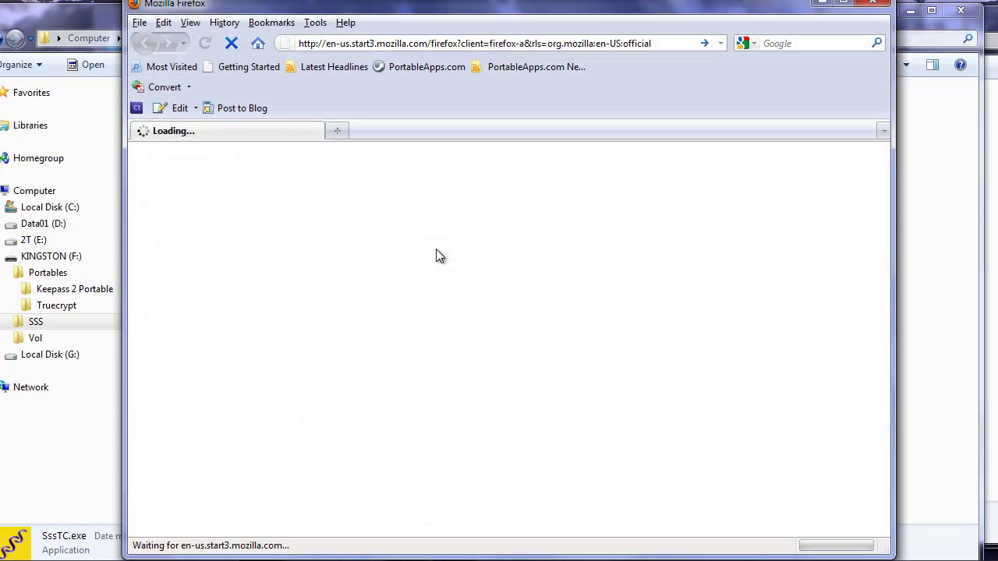
- Close Firefox and exit the launcher from the tray, confirming TrueCrypt shows no mounted volumes
click(888, 6)
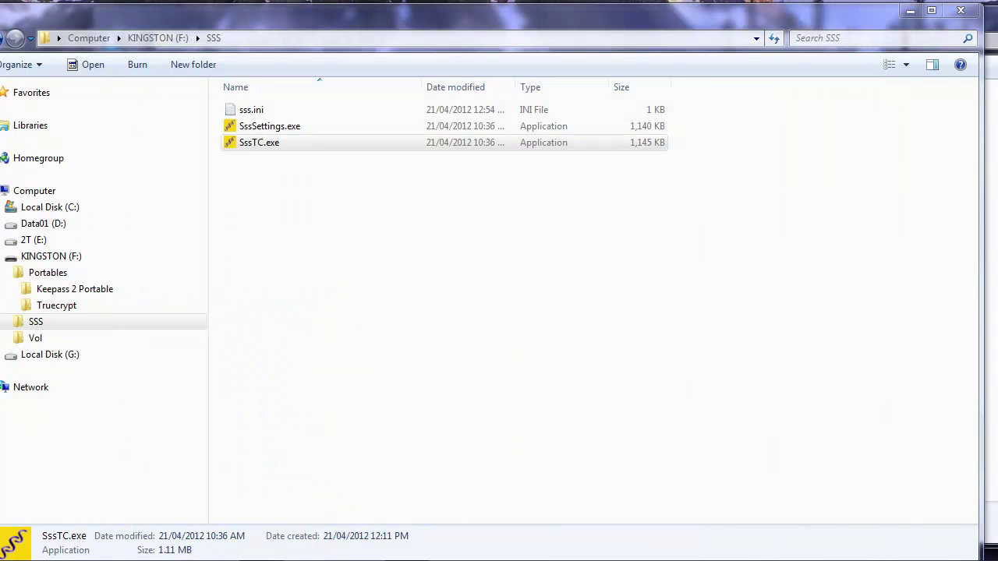
right_click(865, 557)
click(871, 556)
right_click(825, 496)
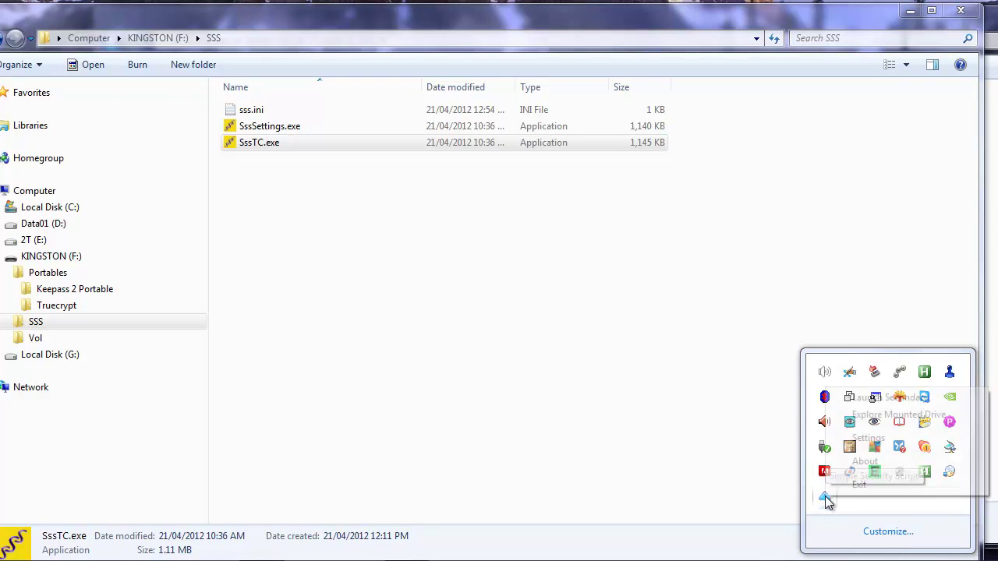
click(860, 485)
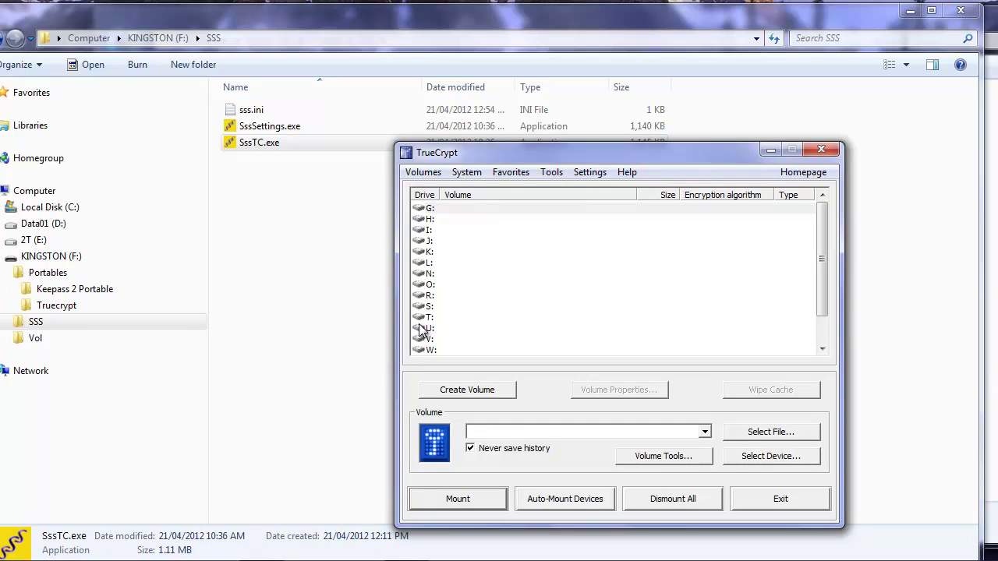
drag(694, 148, 665, 123)
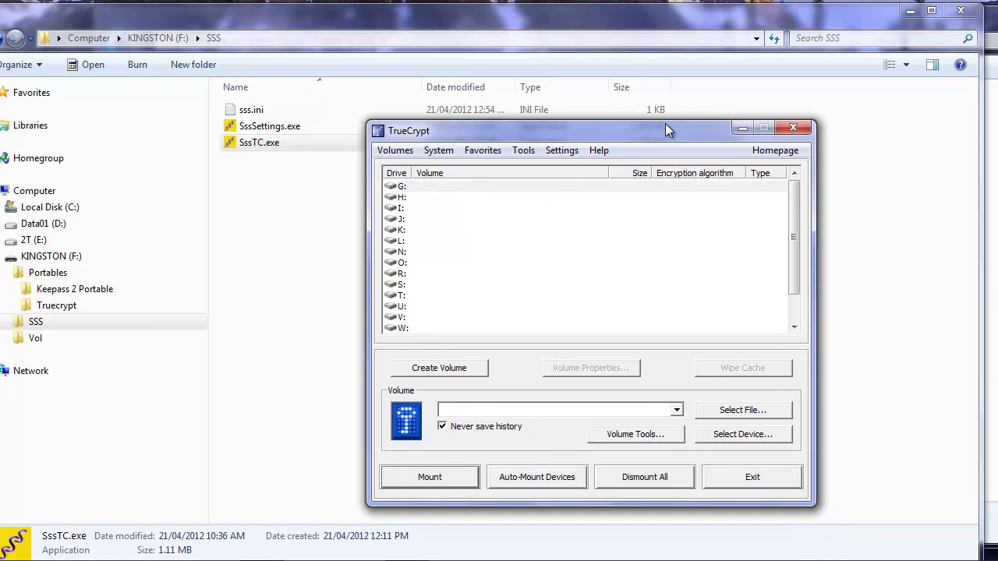